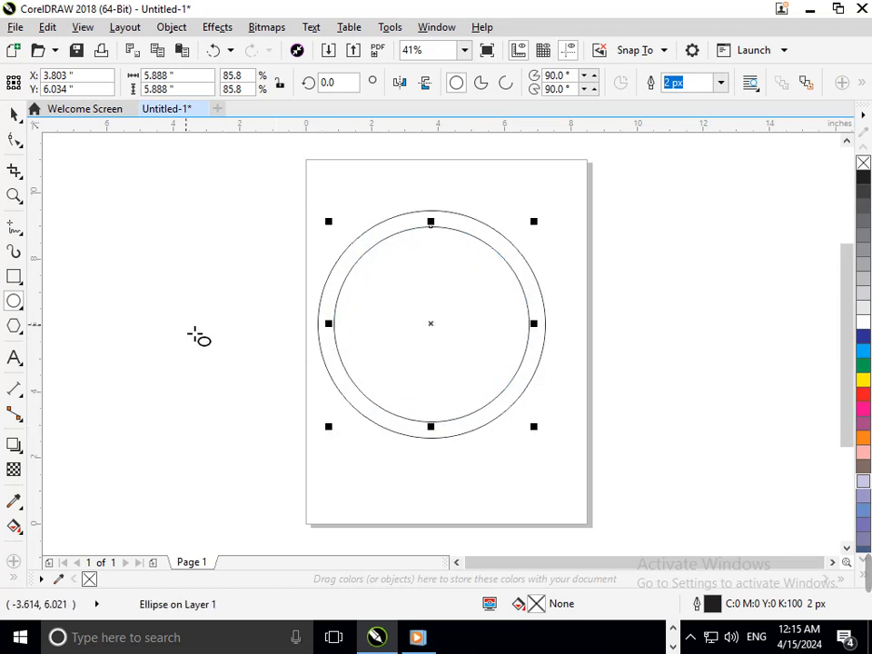
- Select both circles and try aligning the inner one to the outer circle's right edge, vertical centreline and bottom edge
{"action": "left_click", "coordinate": [13, 113]}
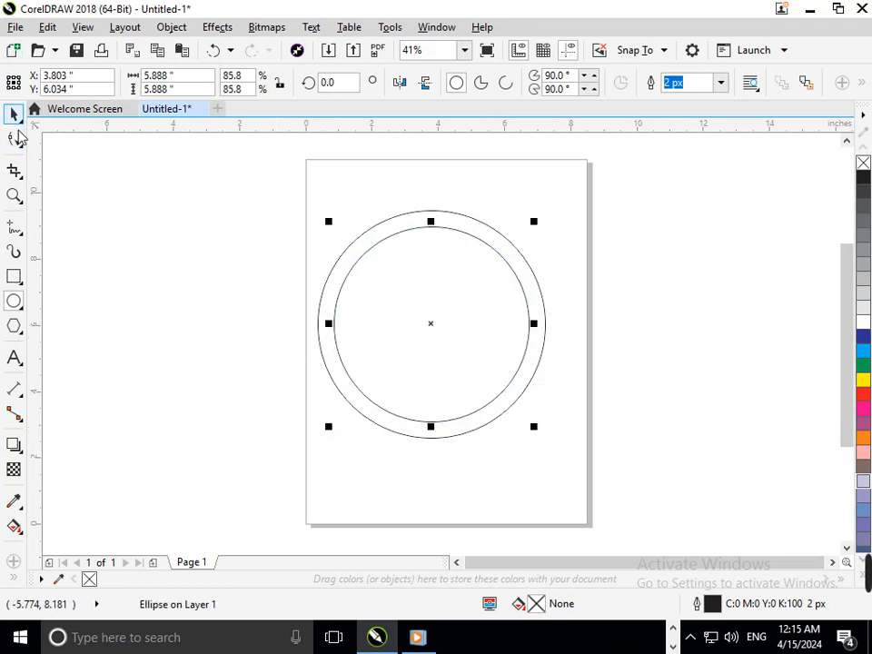
{"action": "left_click", "coordinate": [300, 271]}
{"action": "left_click", "coordinate": [349, 296]}
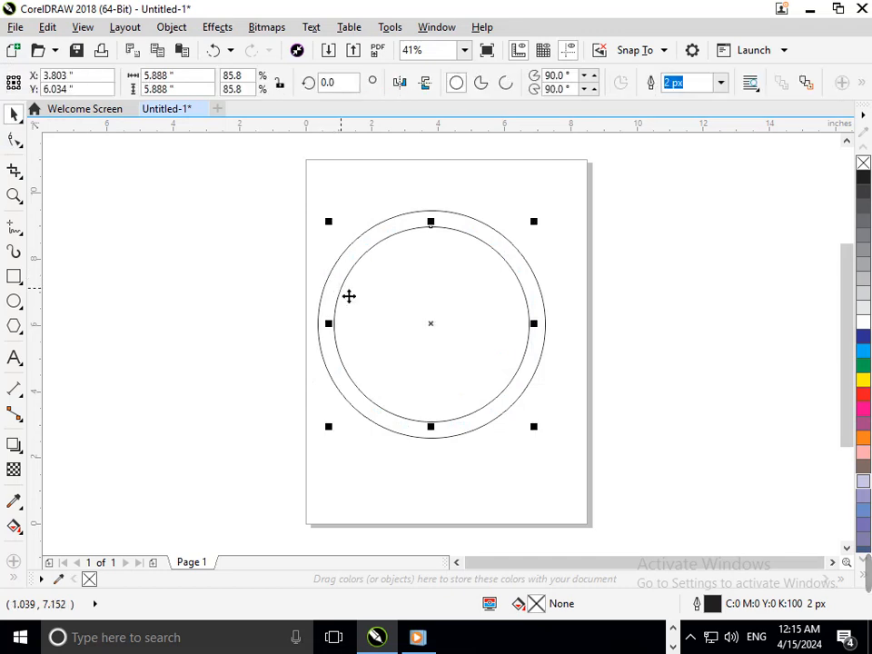
{"action": "left_click", "coordinate": [482, 438], "text": "shift"}
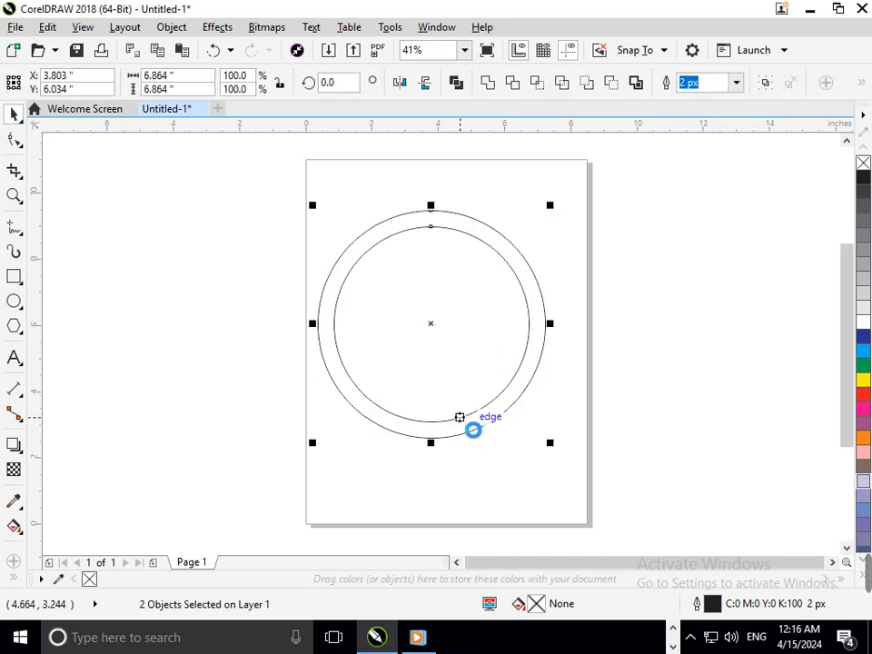
{"action": "left_click_drag", "start_coordinate": [473, 430], "coordinate": [468, 425]}
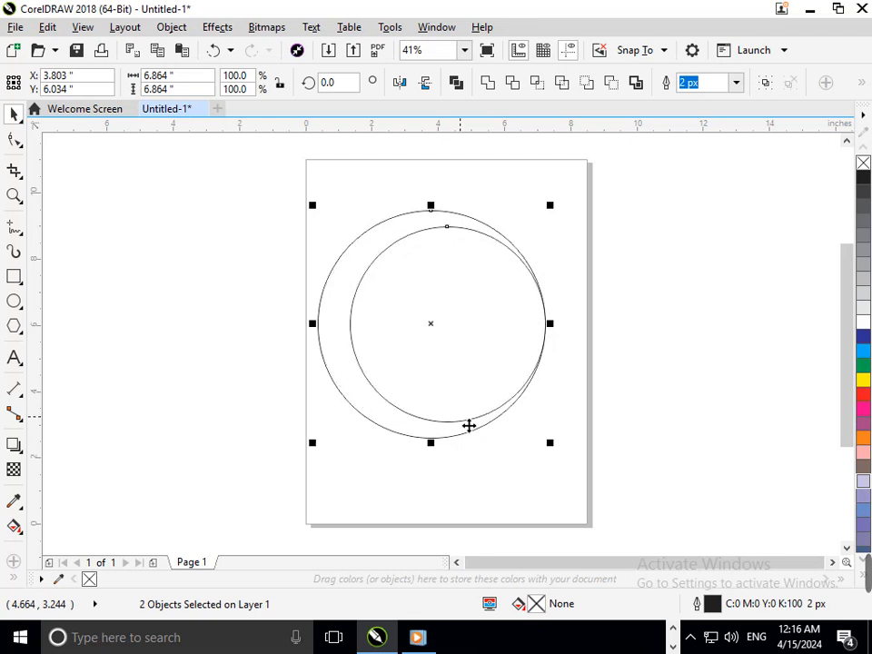
{"action": "key", "text": "c"}
{"action": "key", "text": "b"}
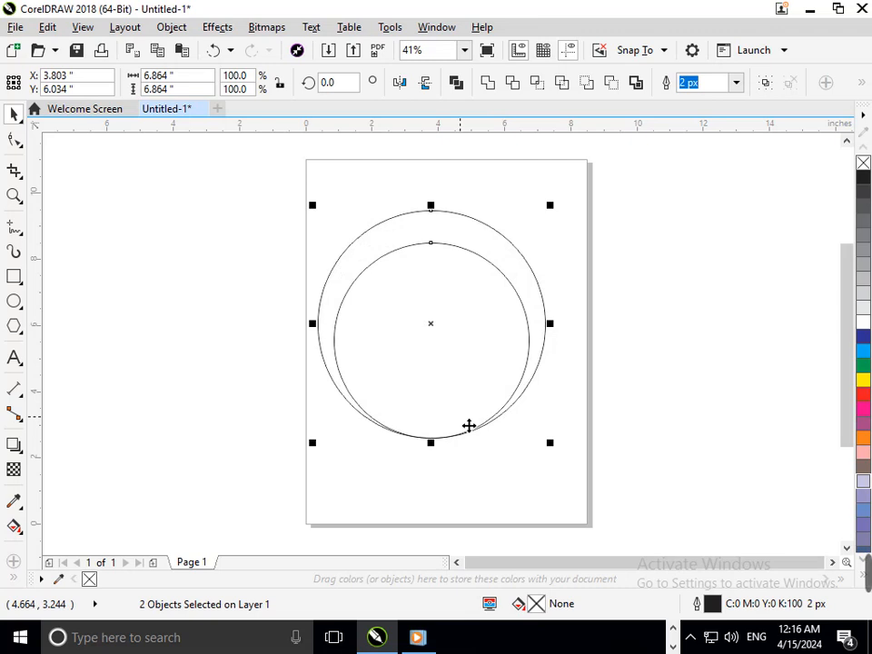
- Try aligning the inner circle with the outer circle's left and right edges, its centre and its left edge again
{"action": "key", "text": "l"}
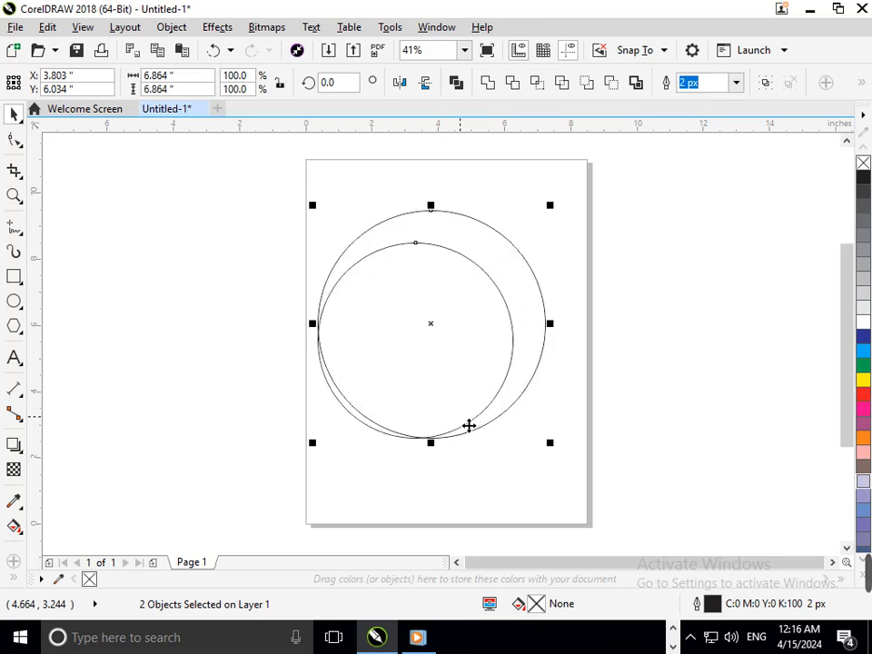
{"action": "key", "text": "r"}
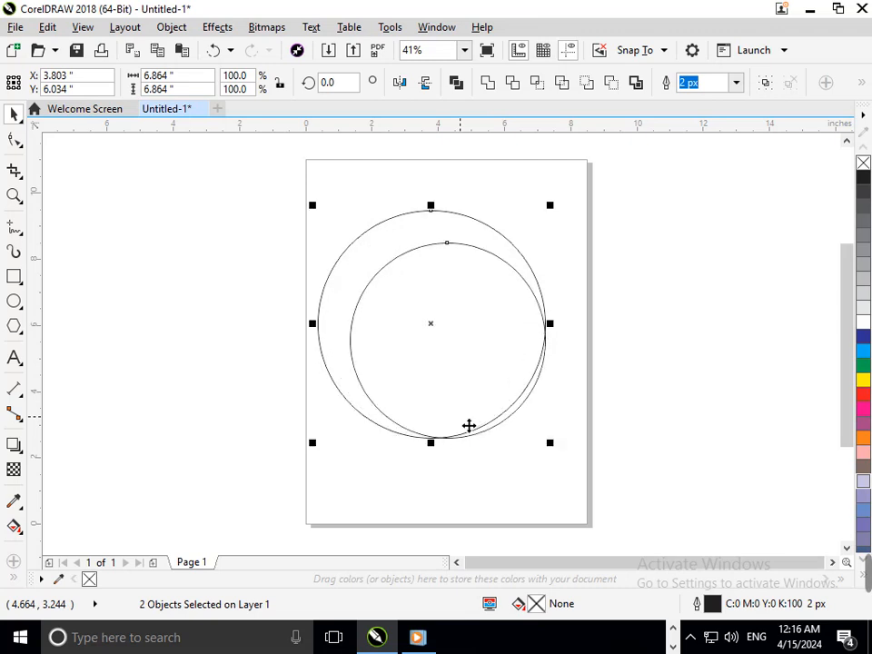
{"action": "key", "text": "l"}
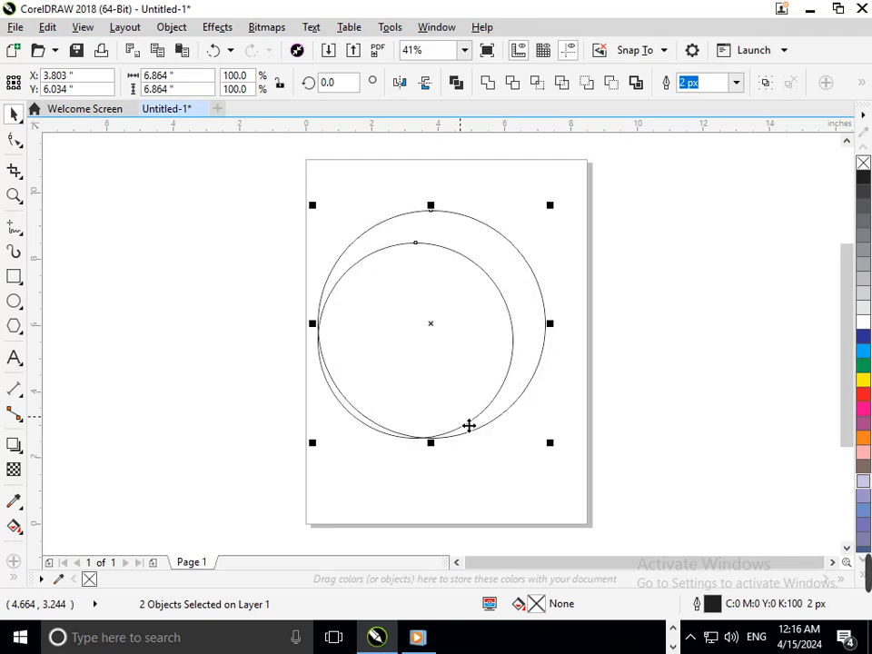
{"action": "key", "text": "c"}
{"action": "key", "text": "e"}
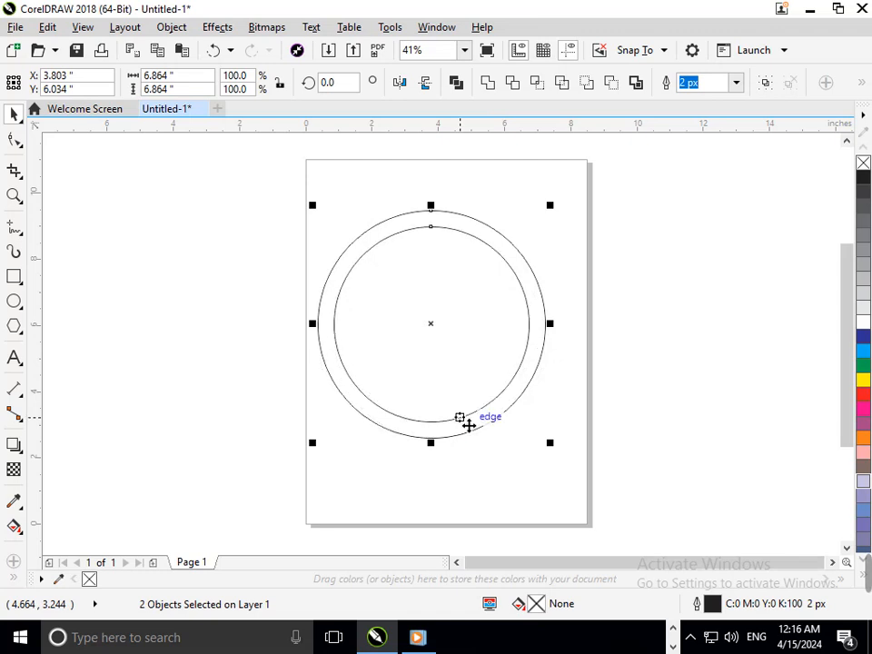
{"action": "key", "text": "a"}
{"action": "key", "text": "l"}
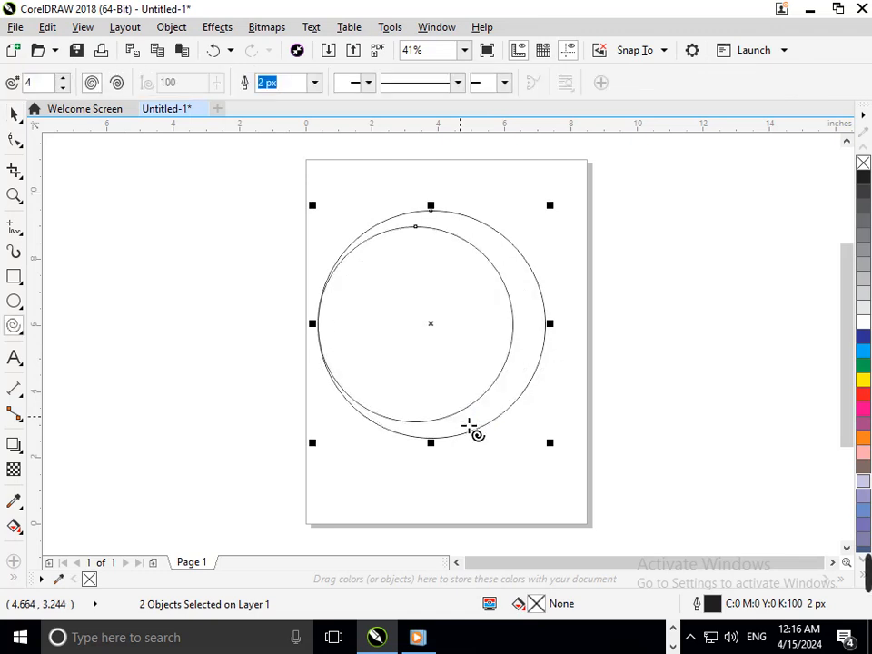
- Move the inner circle freely until it nearly touches the outer circle at the lower right, centred at about X 4.111, Y 5.648 inches
{"action": "left_click", "coordinate": [12, 113]}
{"action": "left_click", "coordinate": [65, 156]}
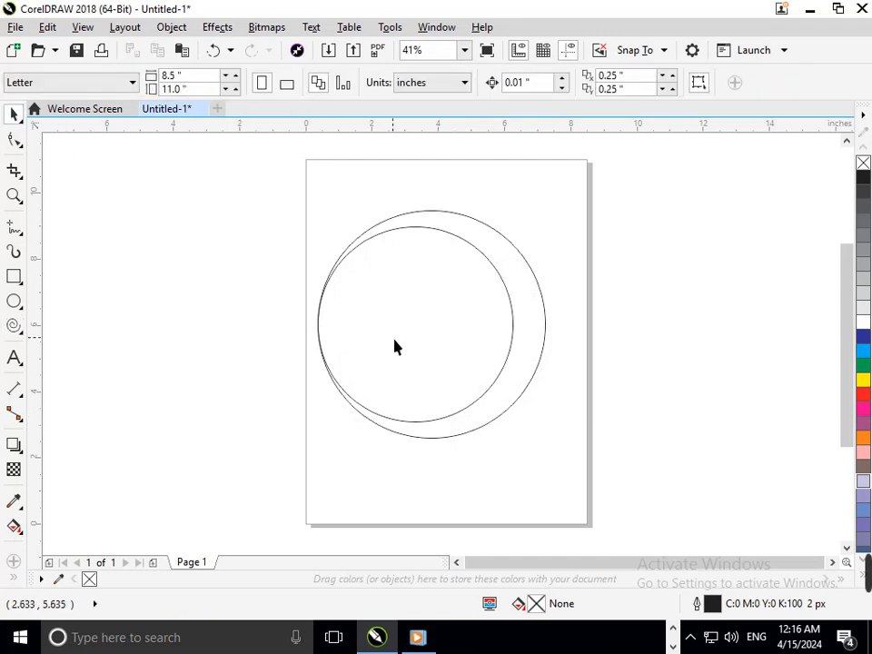
{"action": "left_click_drag", "start_coordinate": [395, 346], "coordinate": [421, 358]}
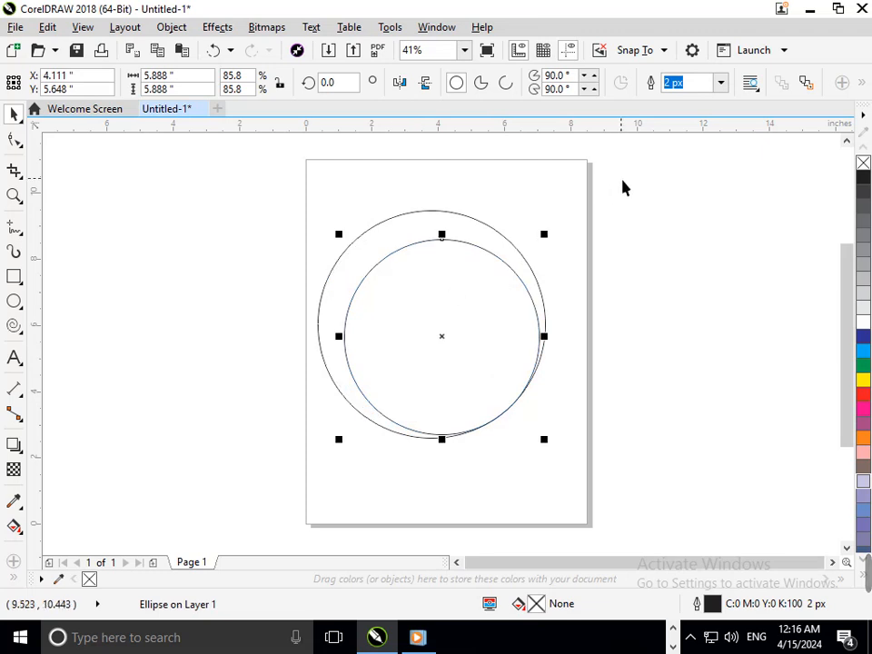
{"action": "left_click", "coordinate": [636, 246]}
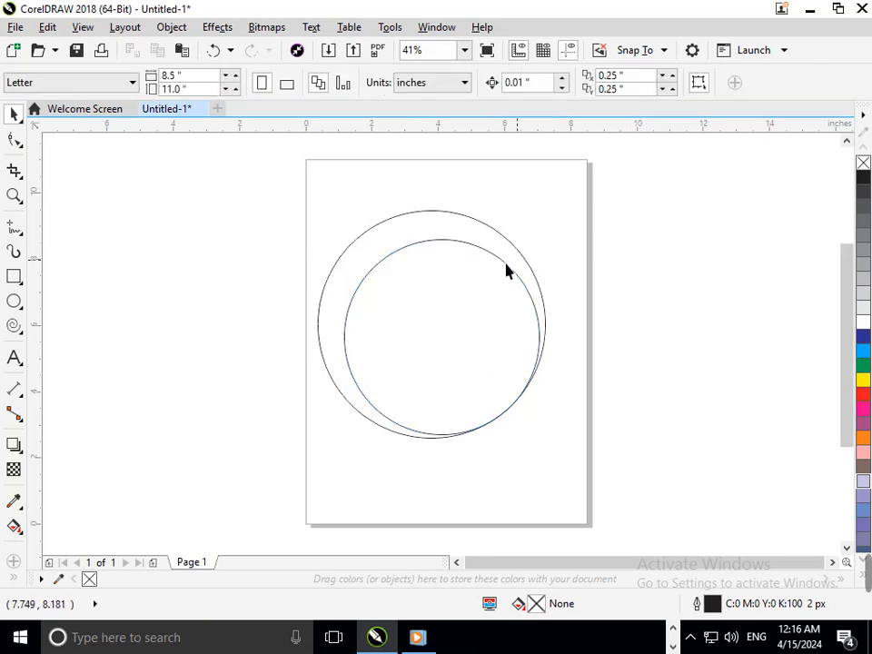
- Resize the inner circle to about 5.842 inches and position it against the outer circle's lower-right edge, centred at about X 4.098, Y 5.616 inches
{"action": "left_click", "coordinate": [351, 325]}
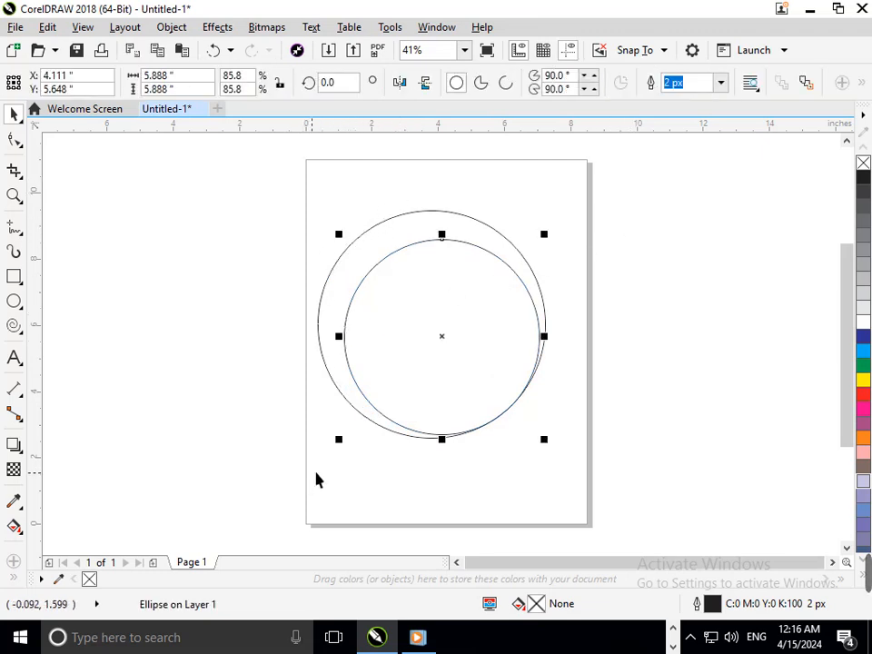
{"action": "left_click_drag", "start_coordinate": [340, 441], "coordinate": [355, 468]}
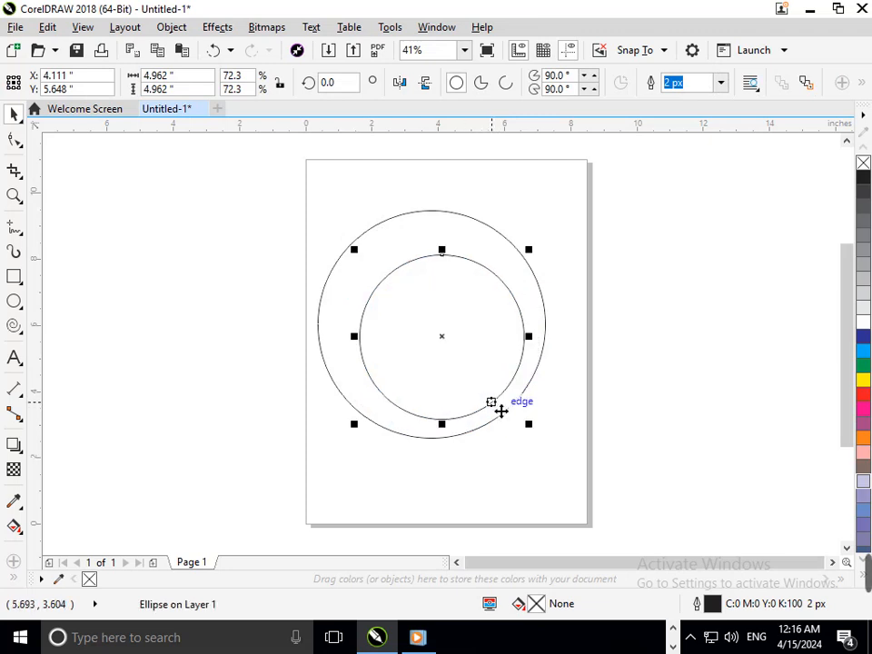
{"action": "left_click_drag", "start_coordinate": [495, 405], "coordinate": [504, 414]}
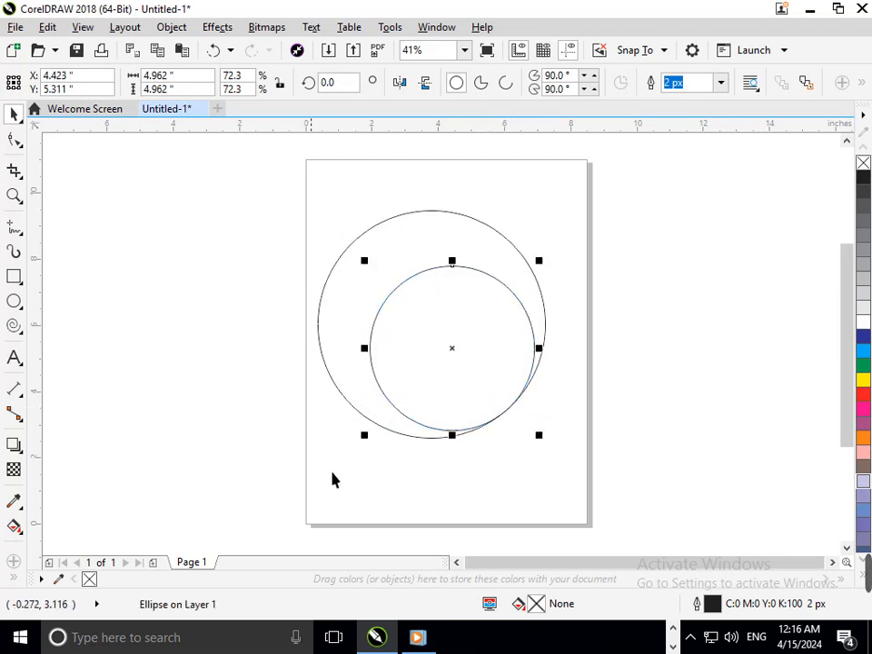
{"action": "left_click_drag", "start_coordinate": [370, 444], "coordinate": [358, 461]}
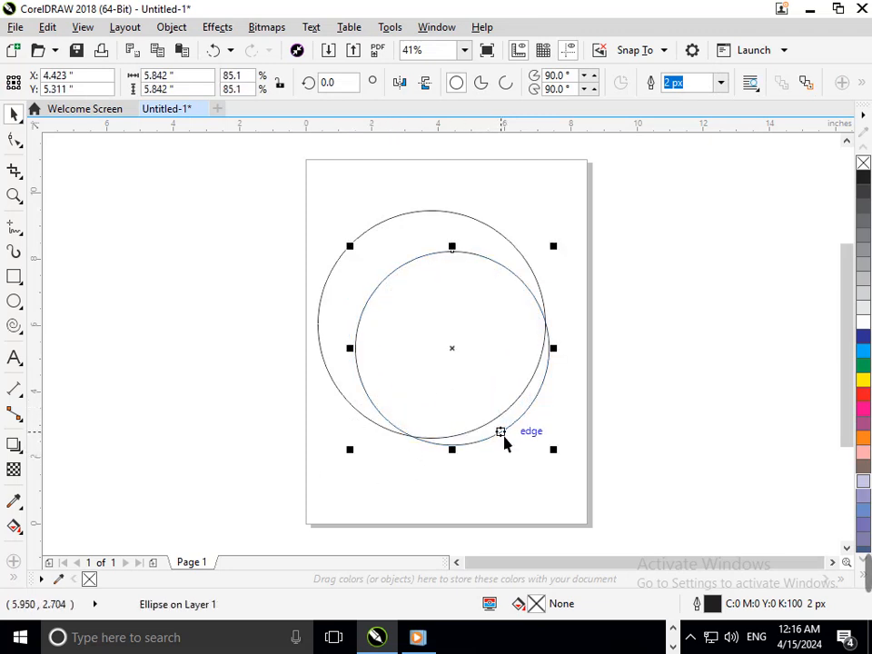
{"action": "left_click_drag", "start_coordinate": [518, 434], "coordinate": [508, 423]}
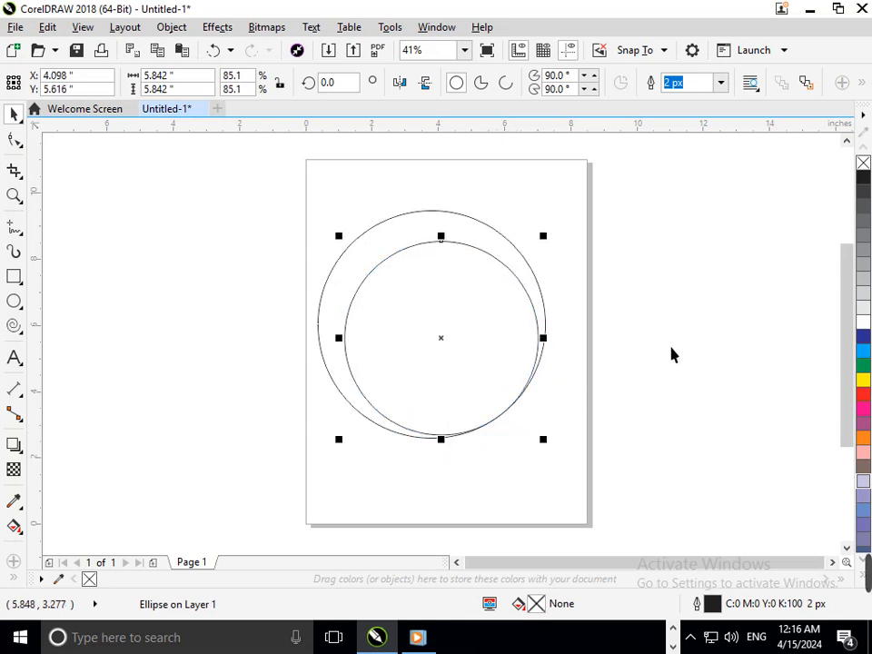
{"action": "left_click", "coordinate": [671, 355]}
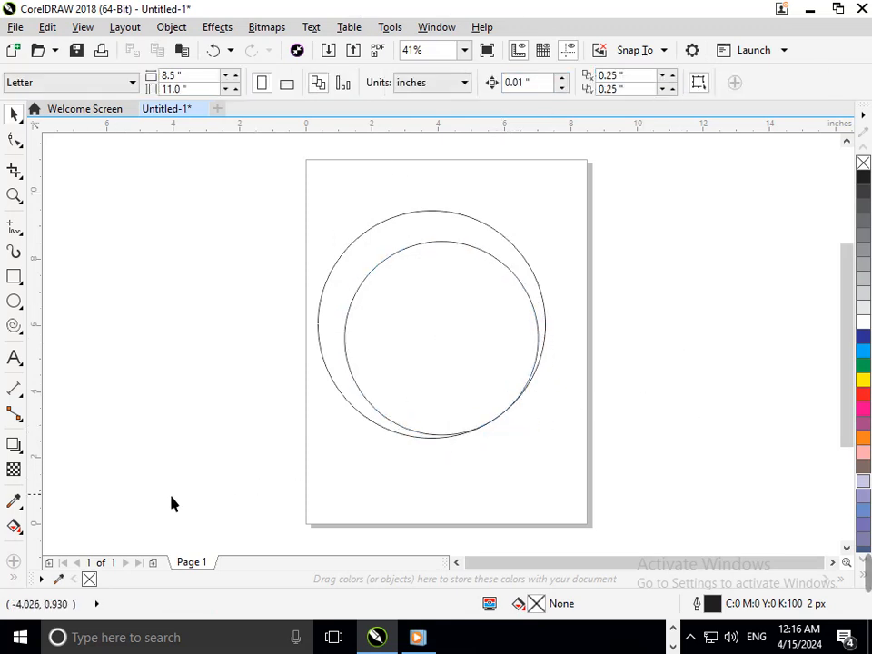
- Fill the inner circle with slate blue, C40 M20 Y0 K40, using the Smart Fill tool, and deselect it
{"action": "left_click", "coordinate": [18, 578]}
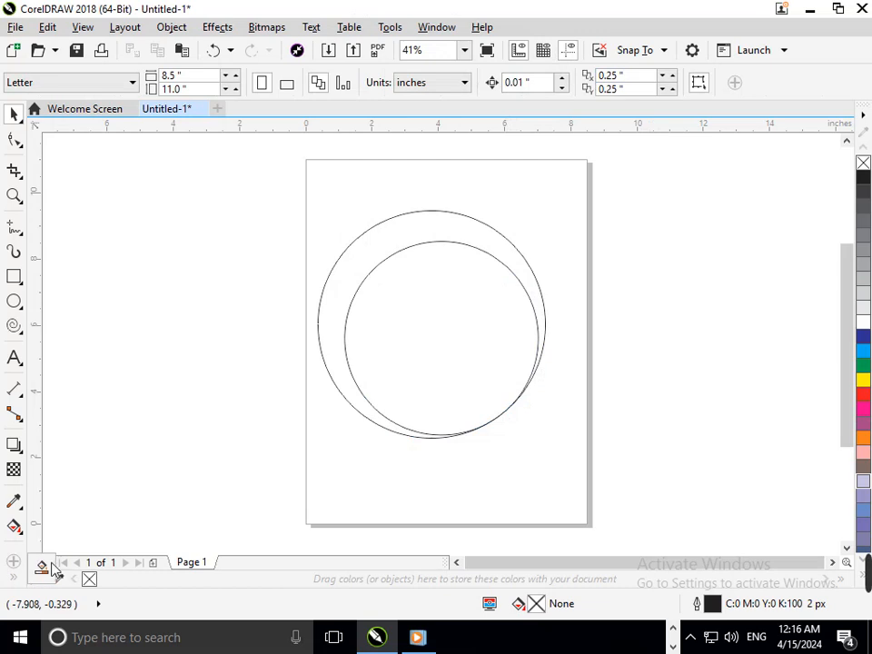
{"action": "left_click", "coordinate": [50, 569]}
{"action": "left_click", "coordinate": [402, 368]}
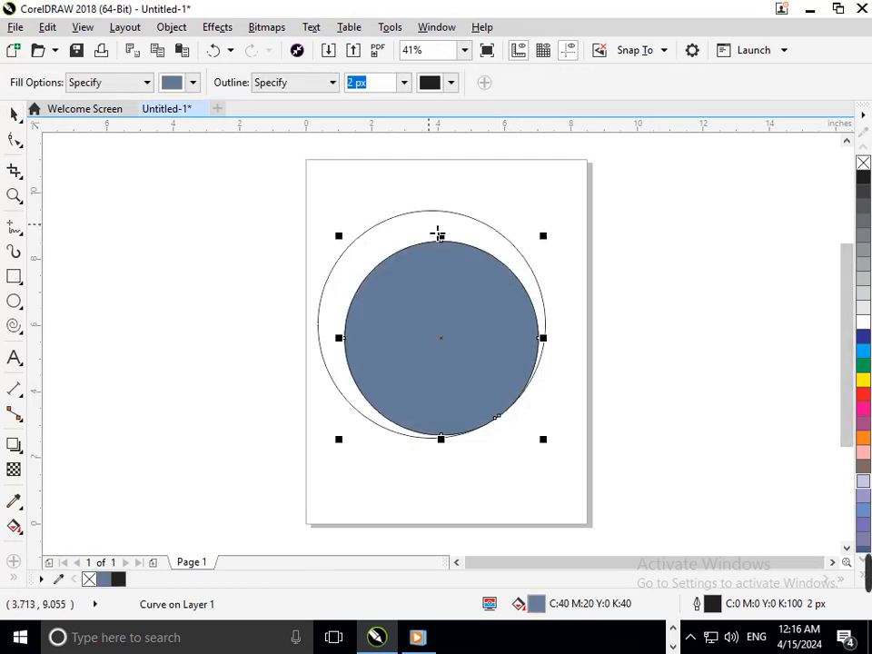
{"action": "left_click", "coordinate": [16, 114]}
{"action": "left_click", "coordinate": [119, 356]}
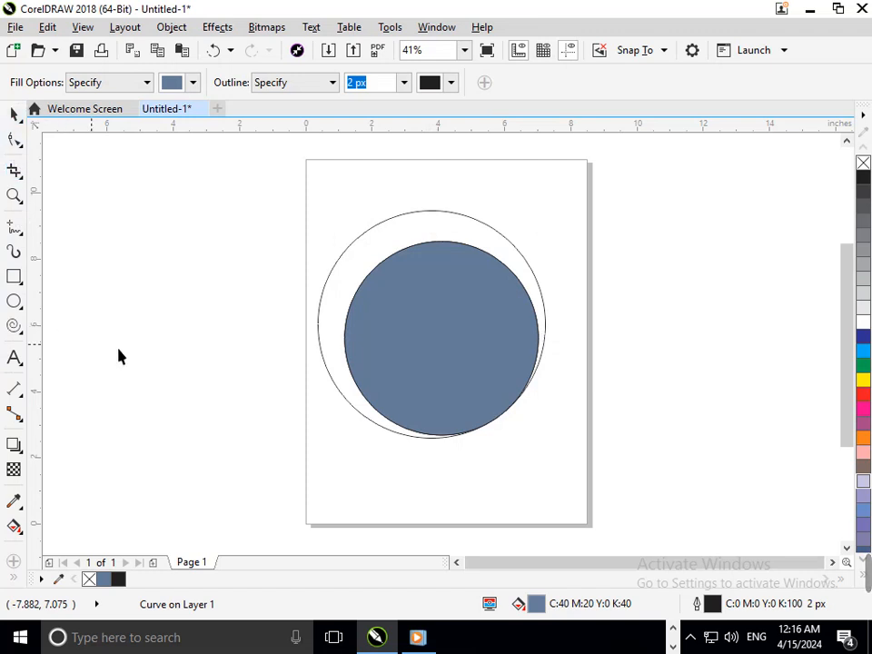
- Nudge the blue-filled circle down by 0.05 inch
{"action": "left_click", "coordinate": [409, 375]}
{"action": "key", "text": "Down"}
{"action": "key", "text": "Down"}
{"action": "key", "text": "Down"}
{"action": "key", "text": "Down"}
{"action": "key", "text": "Down"}
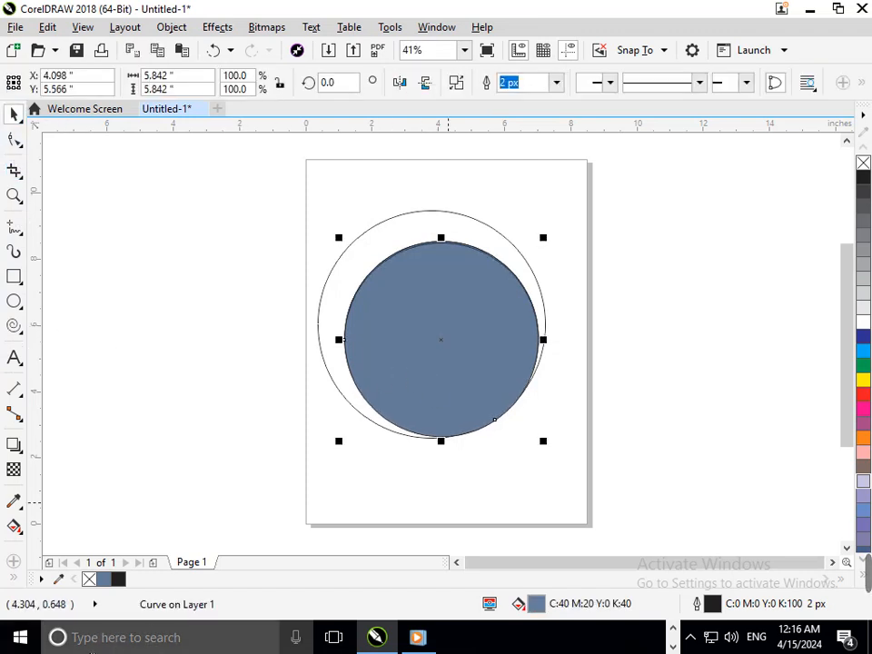
- Create a crescent between the two circles with the Smart Fill tool and colour it purple-pink, C20 M80 Y0 K20
{"action": "left_click", "coordinate": [40, 564]}
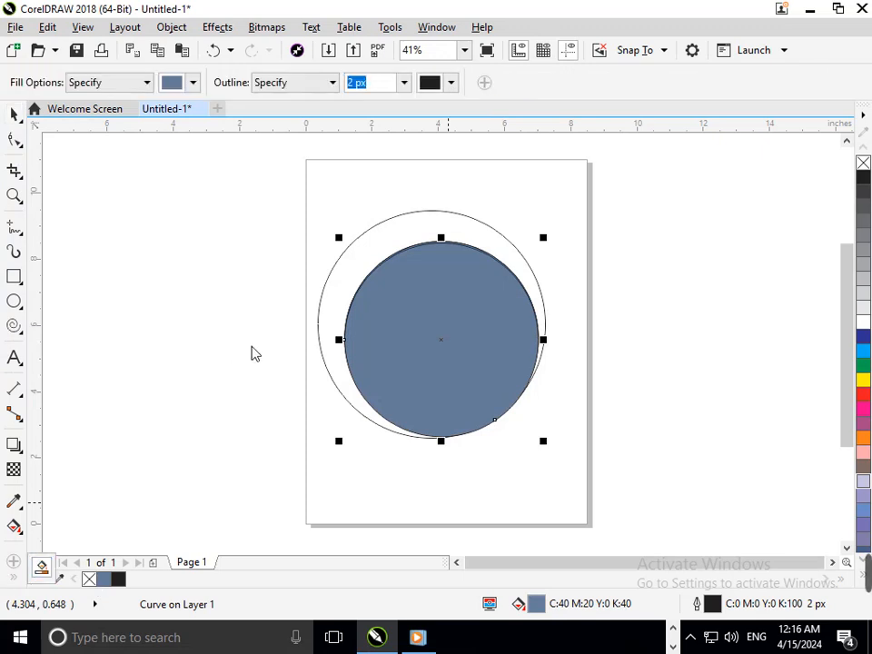
{"action": "left_click", "coordinate": [392, 236]}
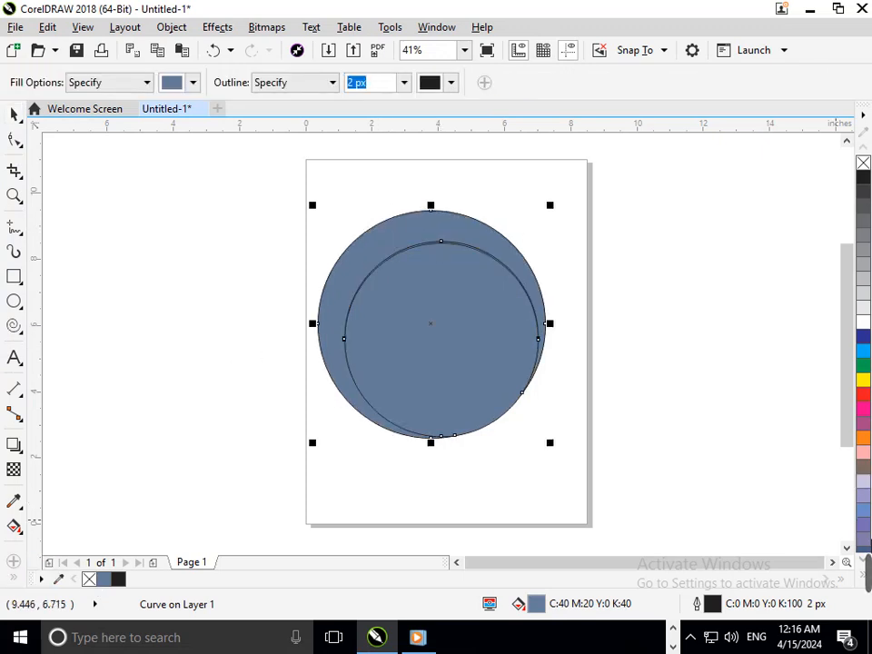
{"action": "left_click", "coordinate": [865, 424]}
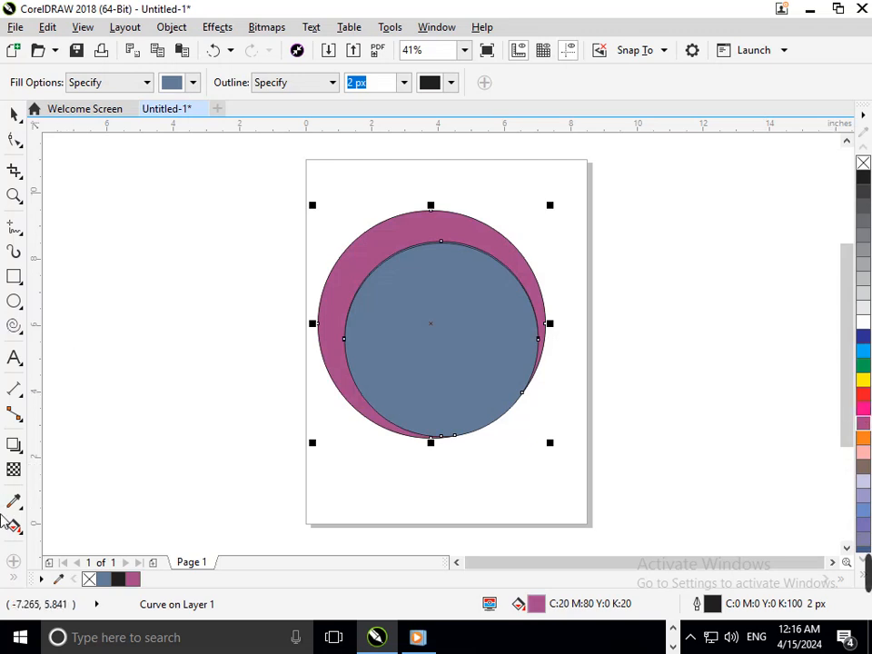
{"action": "left_click", "coordinate": [14, 113]}
{"action": "left_click", "coordinate": [253, 221]}
- Duplicate the crescent concentrically at about 6.247 and 5.373 inches, and repeat the last duplication three more times towards the centre
{"action": "left_click", "coordinate": [368, 256]}
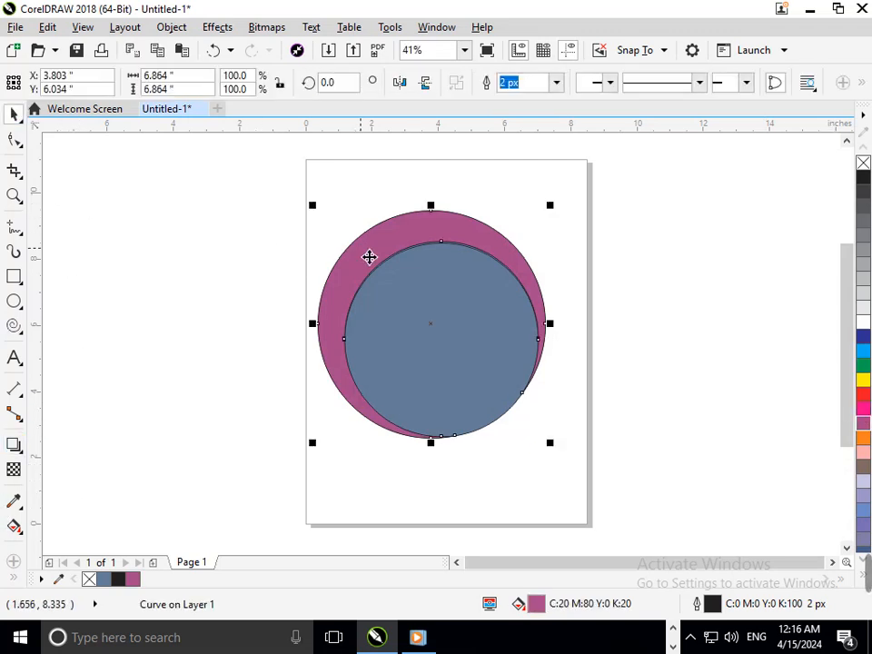
{"action": "left_click_drag", "start_coordinate": [323, 452], "coordinate": [326, 477]}
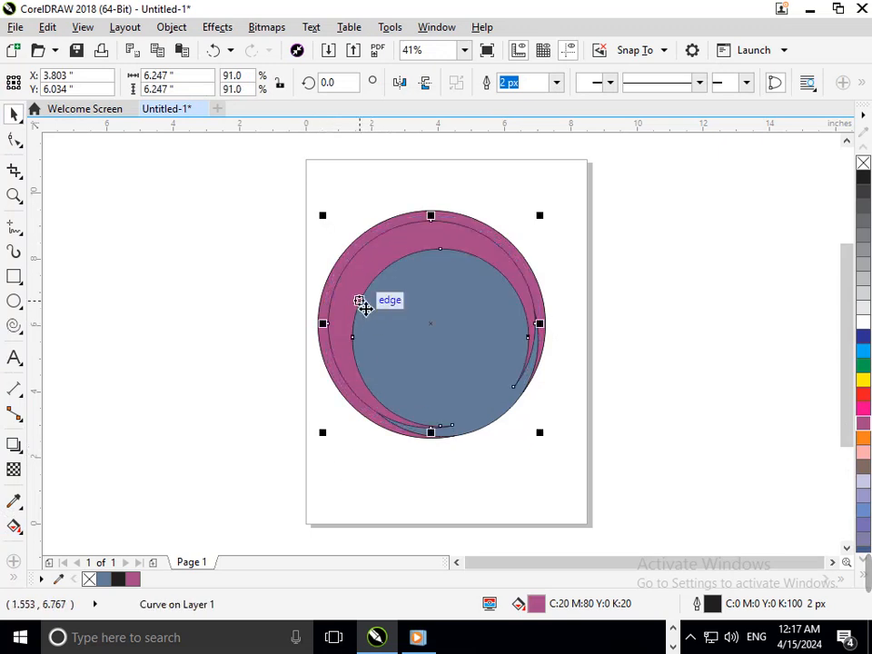
{"action": "left_click_drag", "start_coordinate": [362, 305], "coordinate": [379, 312]}
{"action": "left_click", "coordinate": [360, 427]}
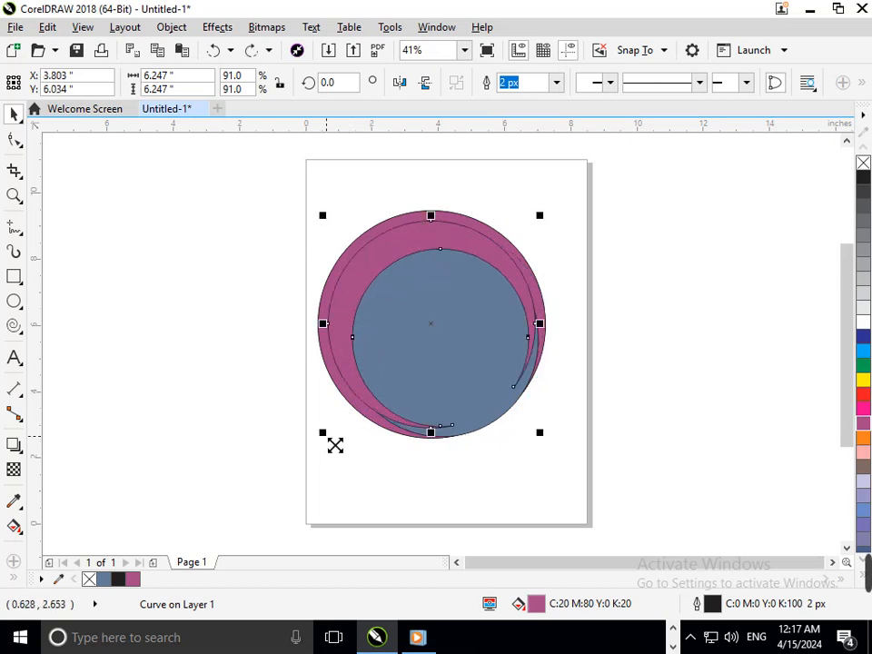
{"action": "mouse_move", "coordinate": [335, 444]}
{"action": "left_mouse_down"}
{"action": "mouse_move", "coordinate": [358, 430]}
{"action": "mouse_move", "coordinate": [342, 449]}
{"action": "left_mouse_up"}
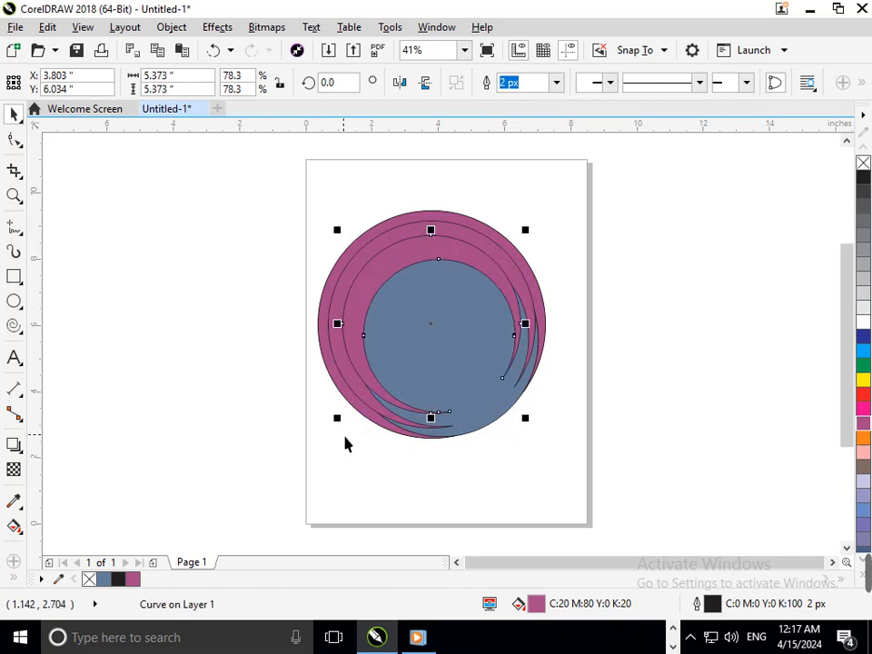
{"action": "key", "text": "ctrl+r"}
{"action": "key", "text": "ctrl+r"}
{"action": "key", "text": "ctrl+r"}
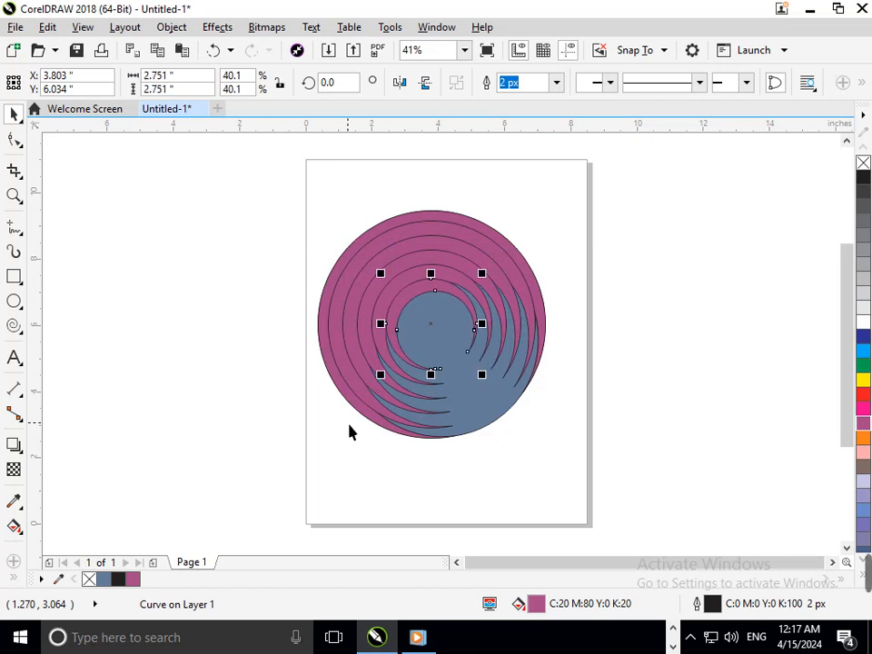
- Delete the blue-filled circle and the leftover circle shapes behind the crescents
{"action": "left_click", "coordinate": [558, 443]}
{"action": "left_click_drag", "start_coordinate": [500, 415], "coordinate": [480, 469]}
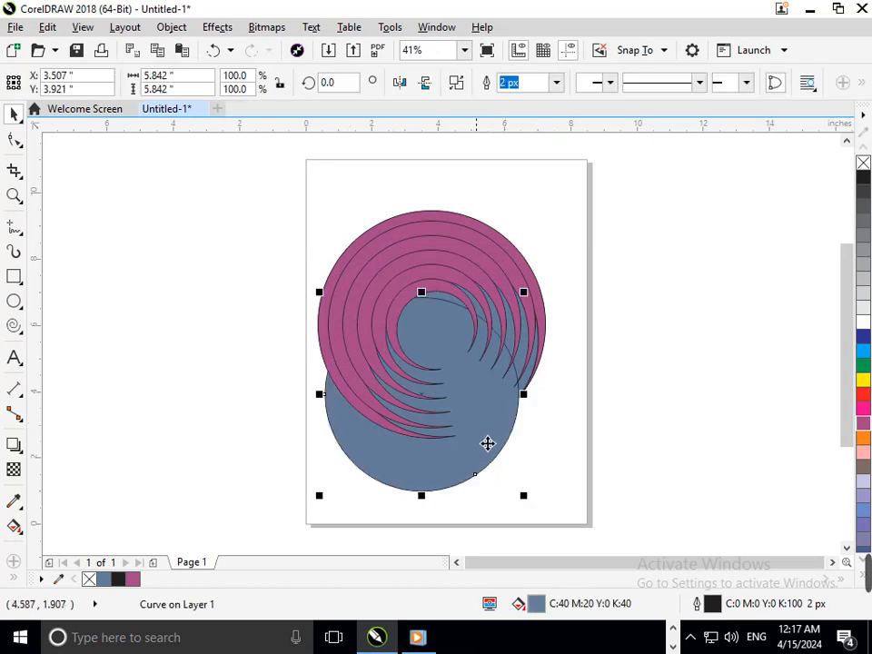
{"action": "key", "text": "Delete"}
{"action": "left_click", "coordinate": [476, 415]}
{"action": "key", "text": "Delete"}
{"action": "left_click", "coordinate": [473, 416]}
{"action": "key", "text": "Delete"}
{"action": "left_click_drag", "start_coordinate": [481, 411], "coordinate": [486, 453]}
{"action": "key", "text": "Delete"}
{"action": "left_click", "coordinate": [485, 437]}
{"action": "key", "text": "Delete"}
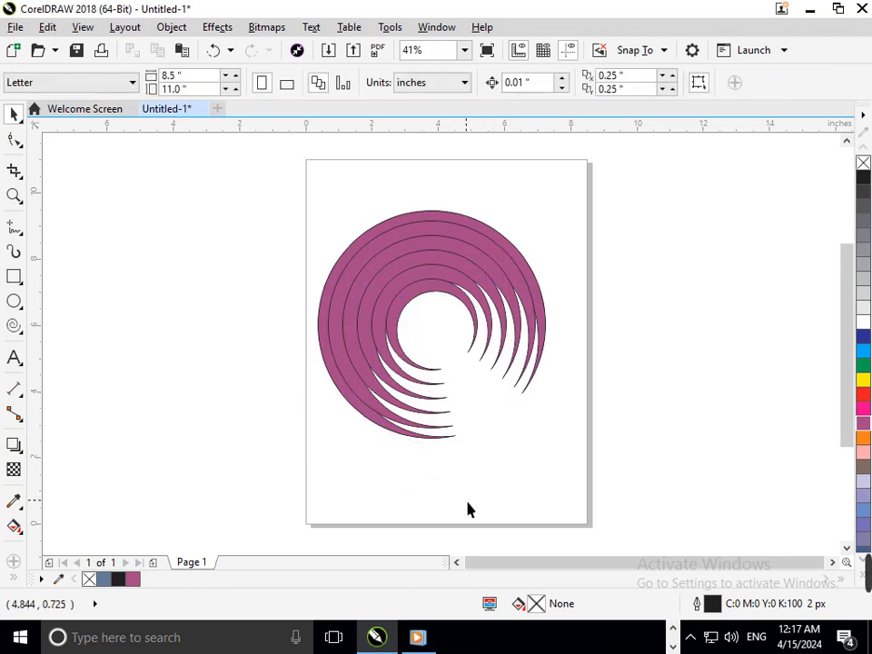
- Fill the innermost crescent with green and deselect it
{"action": "left_click", "coordinate": [400, 307]}
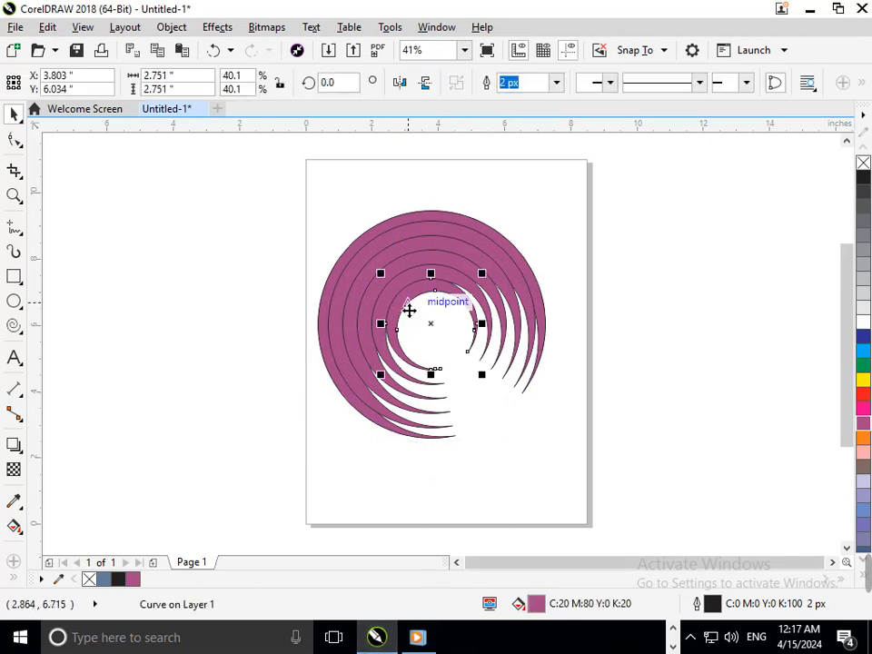
{"action": "left_click", "coordinate": [863, 365]}
{"action": "left_click", "coordinate": [522, 322]}
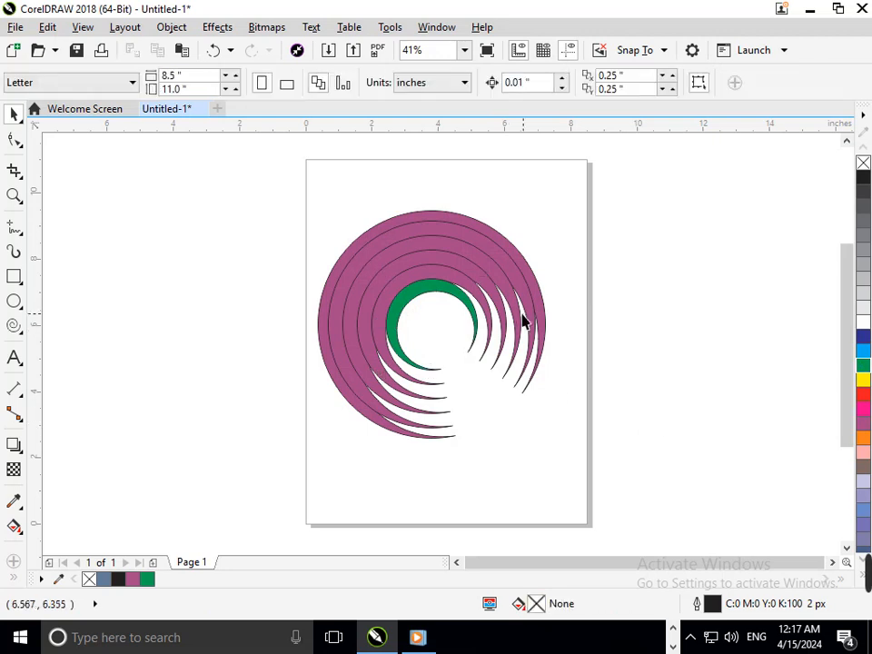
- Fill the second crescent from the centre with light blue and the third one with dark blue
{"action": "left_click", "coordinate": [490, 322]}
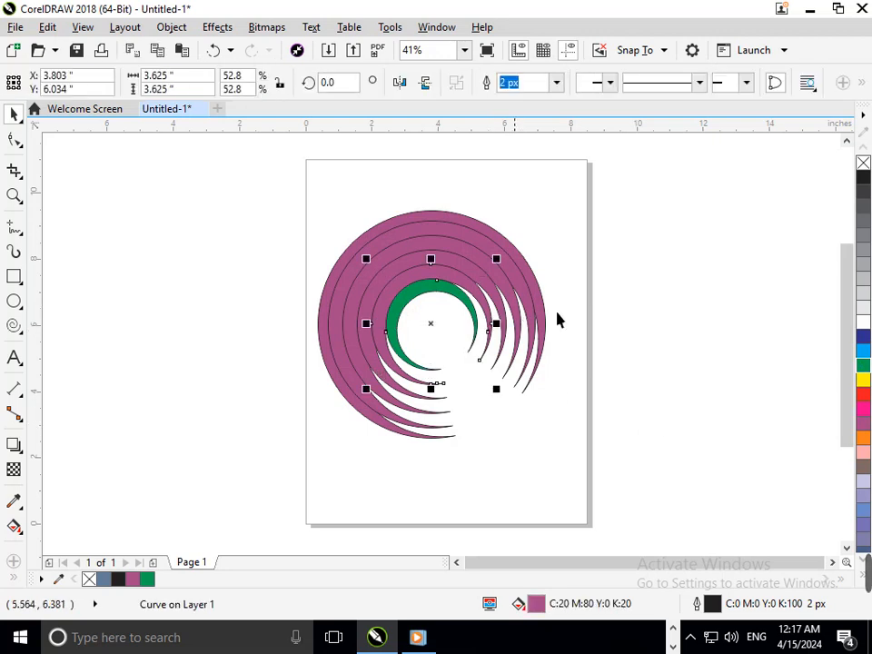
{"action": "left_click", "coordinate": [863, 352]}
{"action": "left_click", "coordinate": [537, 322]}
{"action": "left_click", "coordinate": [502, 311]}
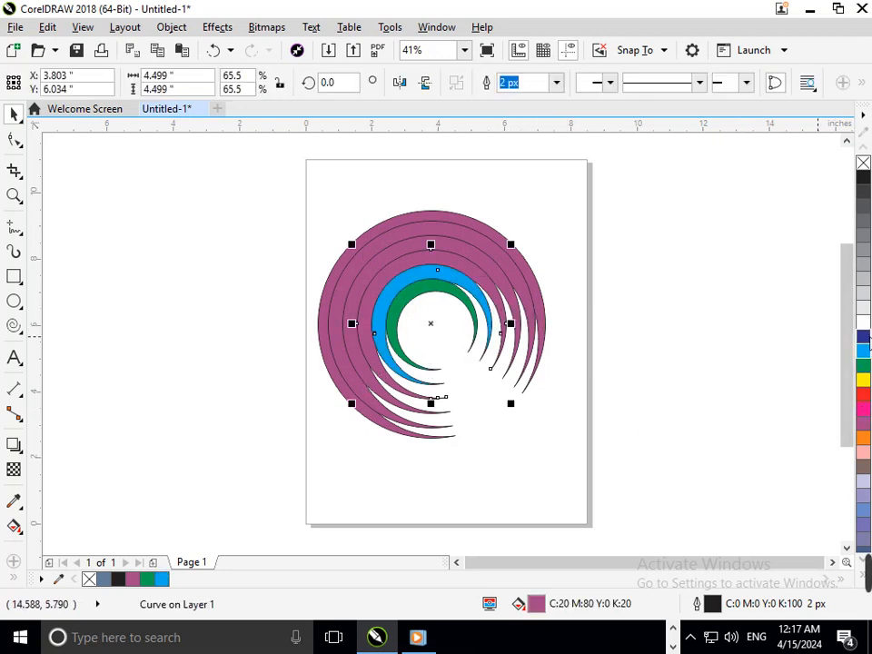
{"action": "left_click", "coordinate": [863, 336]}
{"action": "left_click", "coordinate": [498, 335]}
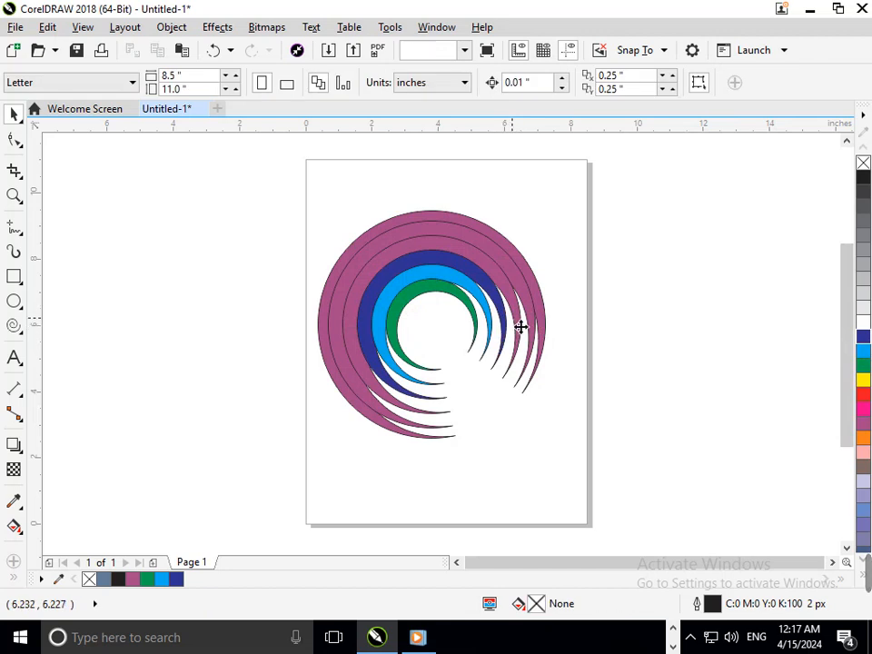
- Fill the fourth crescent from the centre with yellow and the fifth one with red
{"action": "left_click", "coordinate": [519, 324]}
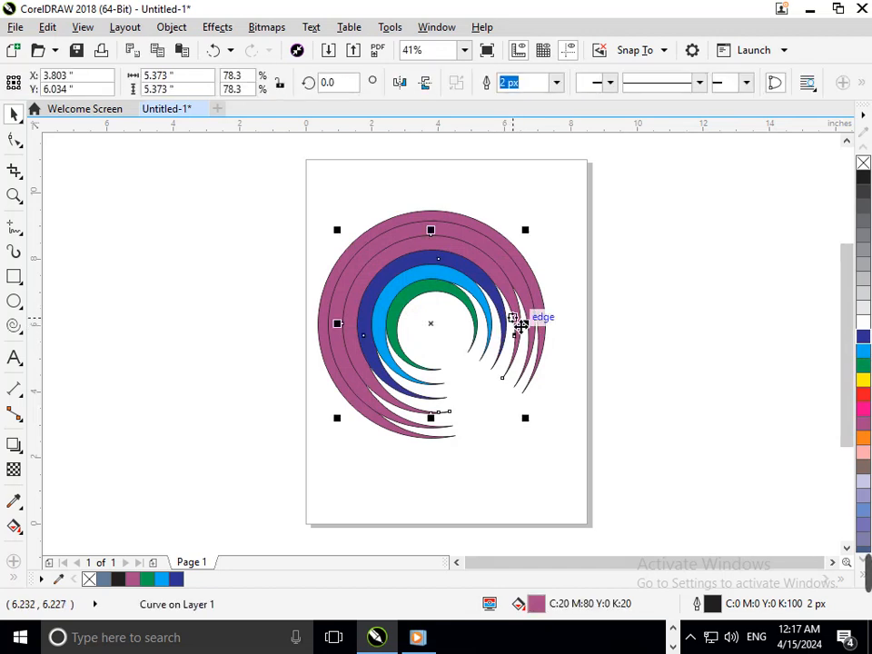
{"action": "left_click", "coordinate": [863, 380]}
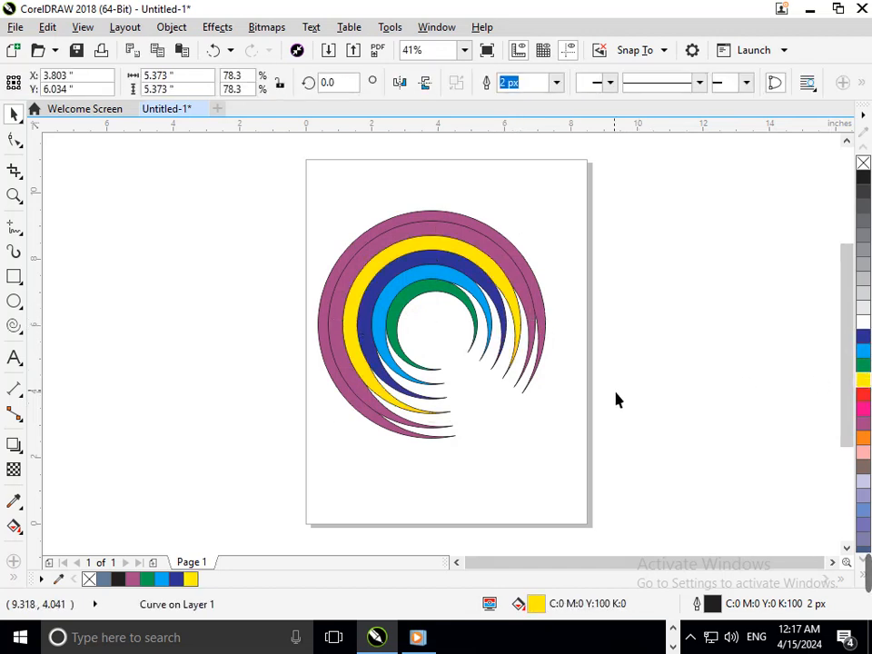
{"action": "left_click", "coordinate": [616, 400]}
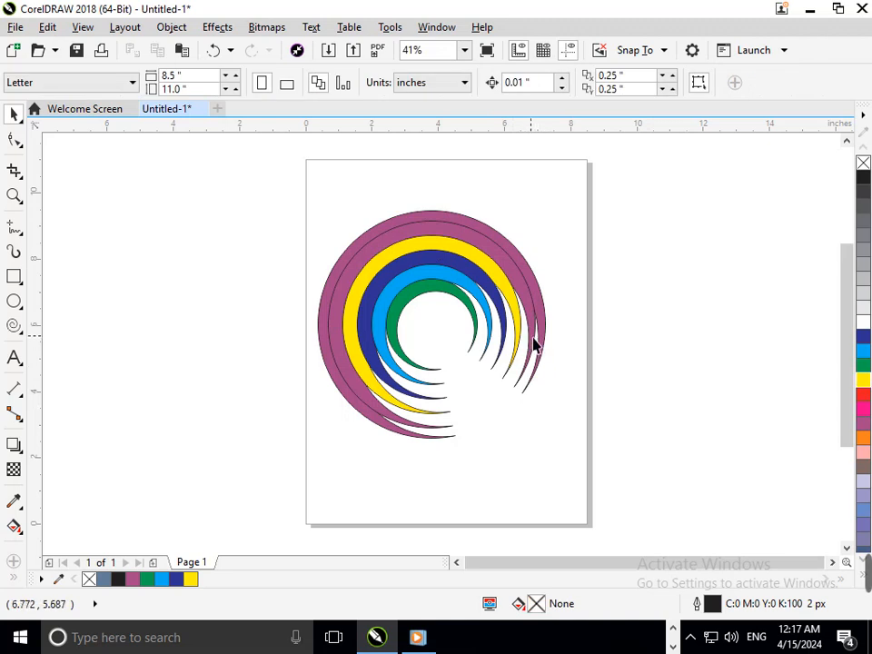
{"action": "left_click", "coordinate": [533, 342]}
{"action": "left_click", "coordinate": [862, 395]}
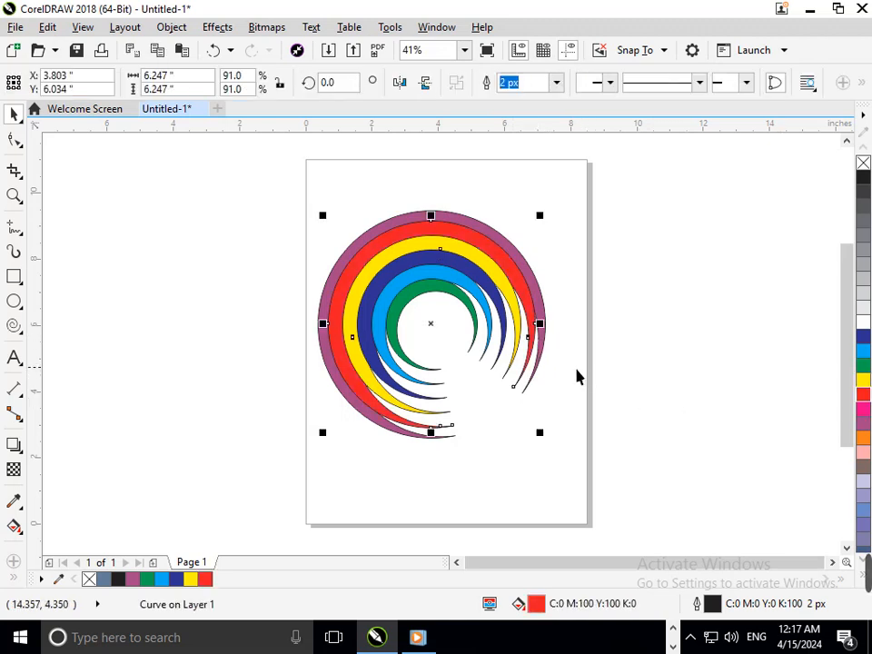
{"action": "left_click", "coordinate": [586, 354]}
- Fill the outermost crescent with dark blue and deselect it
{"action": "left_click", "coordinate": [544, 338]}
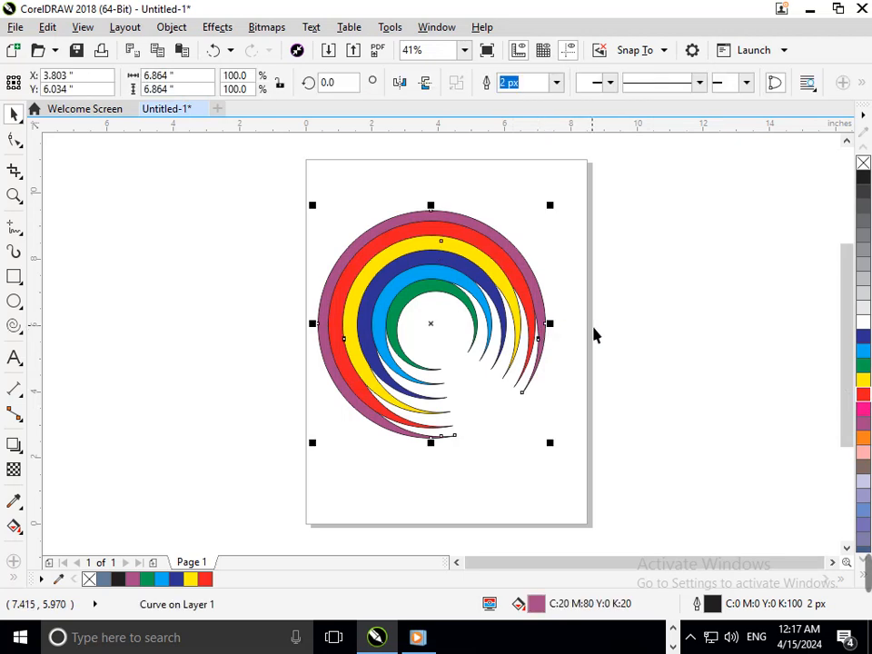
{"action": "left_click", "coordinate": [863, 336]}
{"action": "left_click", "coordinate": [679, 423]}
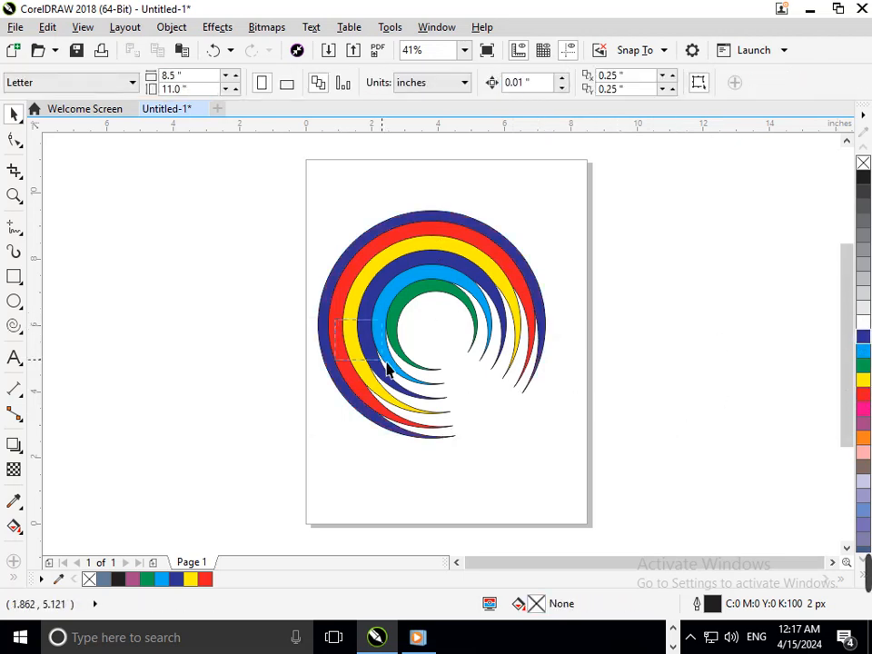
- Select all six coloured crescents and group them
{"action": "scroll", "coordinate": [396, 365], "scroll_direction": "down", "scroll_amount": 2}
{"action": "key", "text": "ctrl+a"}
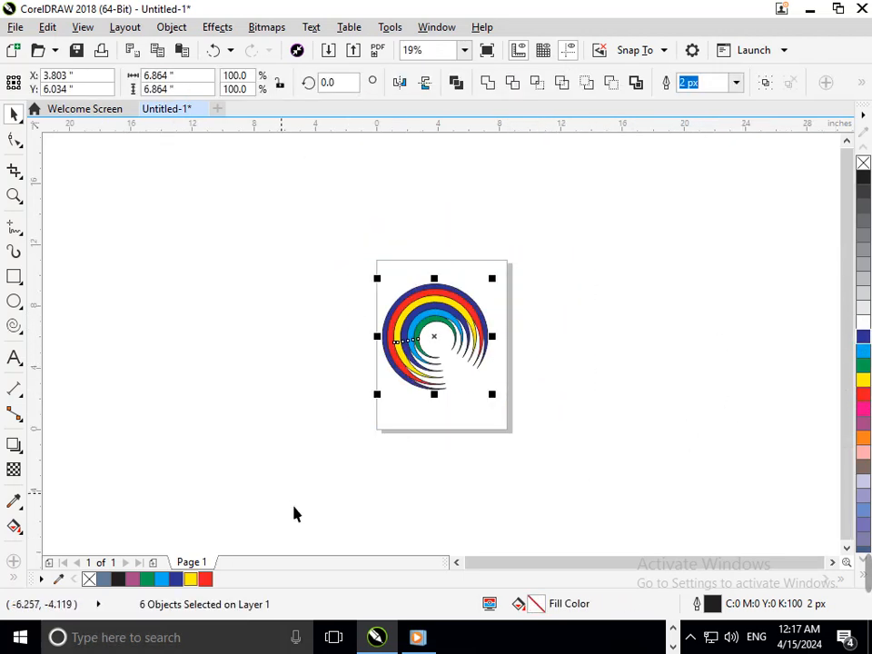
{"action": "key", "text": "ctrl+g"}
- Duplicate the crescent group below the original and rotate the copy to 180° so the two form an S shape
{"action": "left_click", "coordinate": [418, 364]}
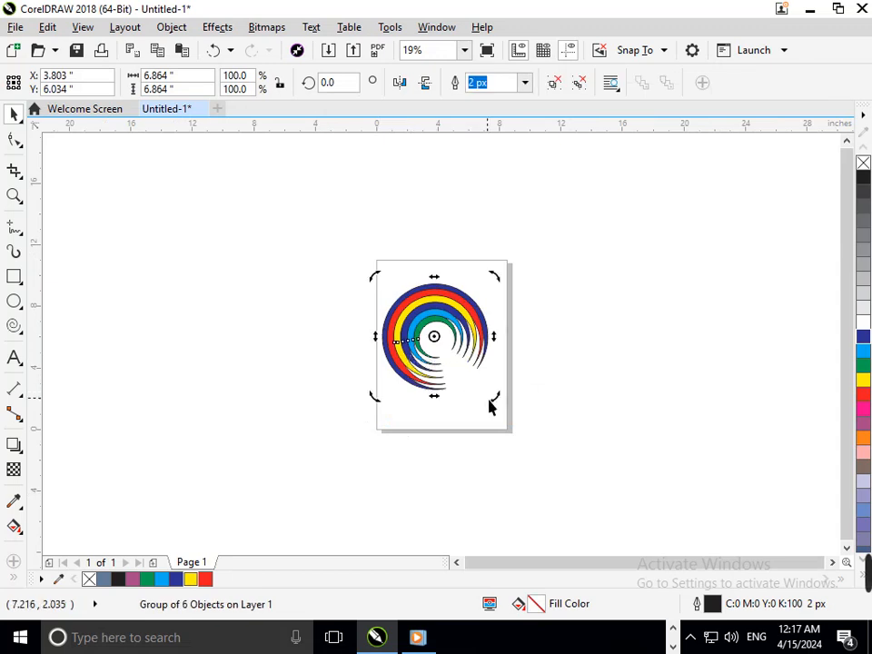
{"action": "left_click_drag", "start_coordinate": [501, 403], "coordinate": [224, 179]}
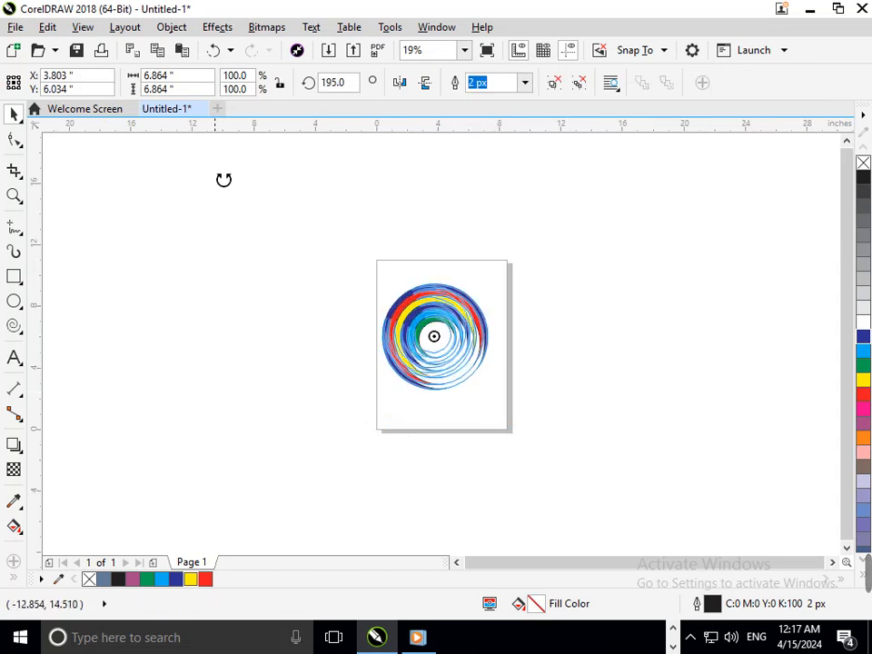
{"action": "key", "text": "Escape"}
{"action": "left_click_drag", "start_coordinate": [431, 356], "coordinate": [434, 405]}
{"action": "key", "text": "F2"}
{"action": "left_click_drag", "start_coordinate": [244, 208], "coordinate": [658, 521]}
{"action": "left_click", "coordinate": [436, 414]}
{"action": "left_click_drag", "start_coordinate": [342, 448], "coordinate": [298, 378]}
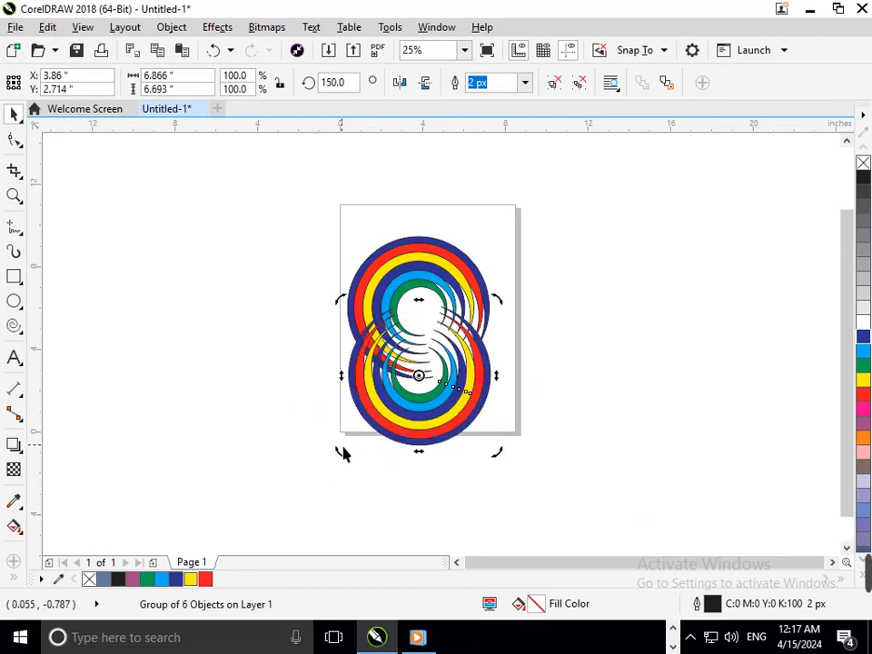
{"action": "left_click_drag", "start_coordinate": [355, 468], "coordinate": [387, 470]}
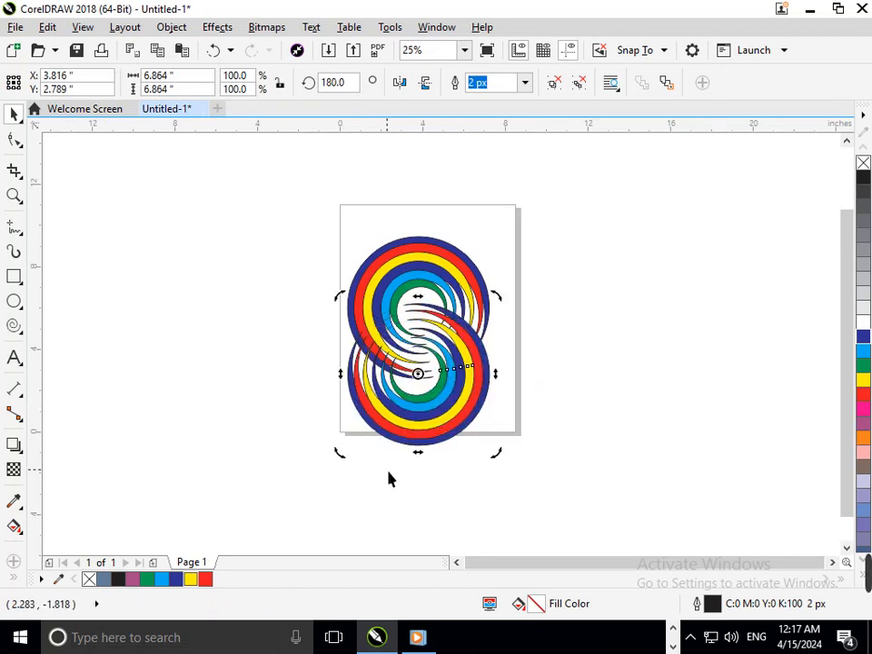
- Enlarge the lower rotated crescent group to about 10.41 inches and move it down beneath the upper group
{"action": "left_click", "coordinate": [533, 414]}
{"action": "left_click", "coordinate": [433, 414]}
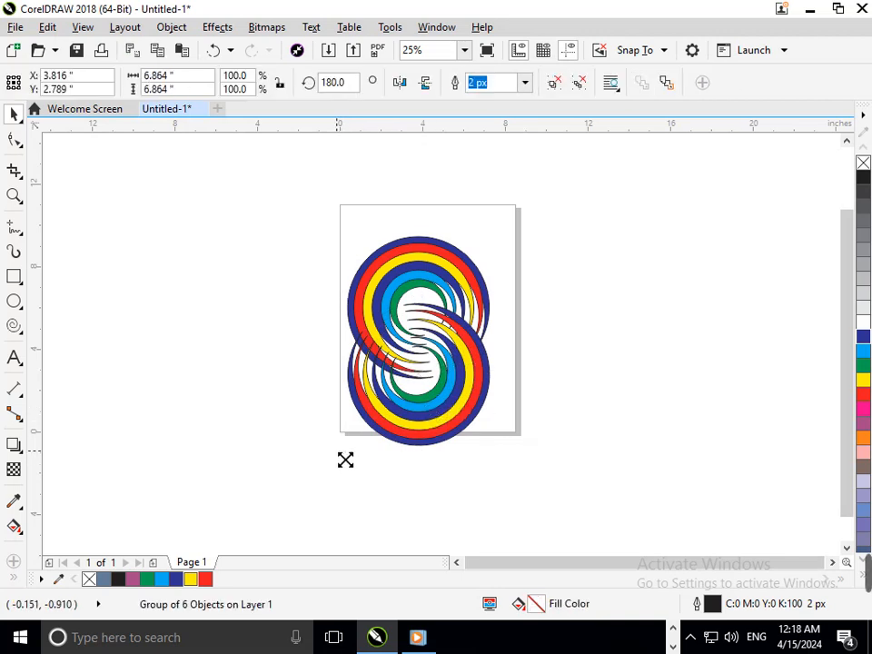
{"action": "left_click_drag", "start_coordinate": [344, 458], "coordinate": [308, 497]}
{"action": "left_click", "coordinate": [629, 367]}
{"action": "left_click_drag", "start_coordinate": [481, 411], "coordinate": [483, 463]}
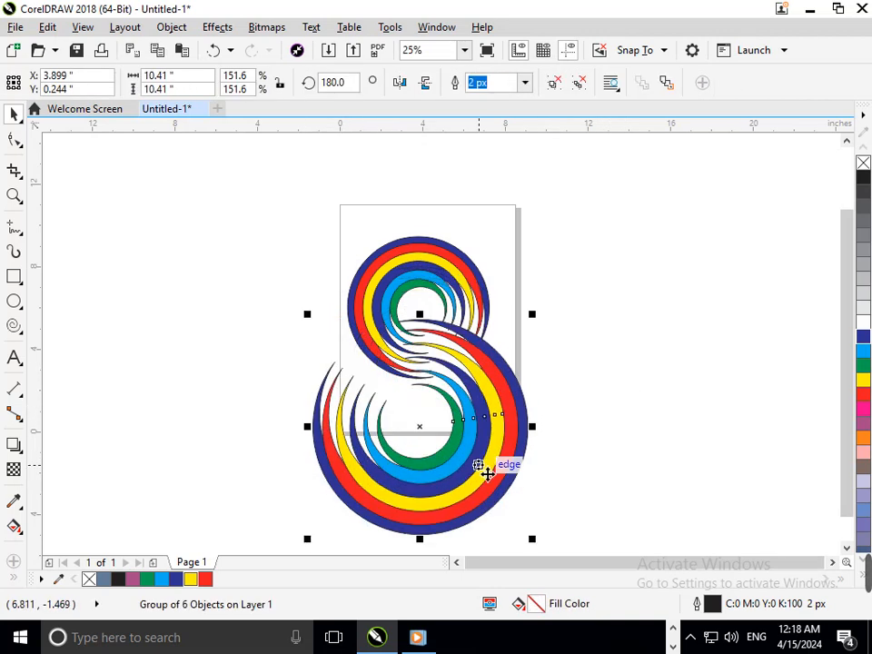
{"action": "left_click", "coordinate": [658, 346]}
- Enlarge the unrotated upper crescent group to about 12.806 inches and place it above the lower group
{"action": "left_click_drag", "start_coordinate": [397, 288], "coordinate": [403, 354]}
{"action": "left_click_drag", "start_coordinate": [510, 304], "coordinate": [582, 239]}
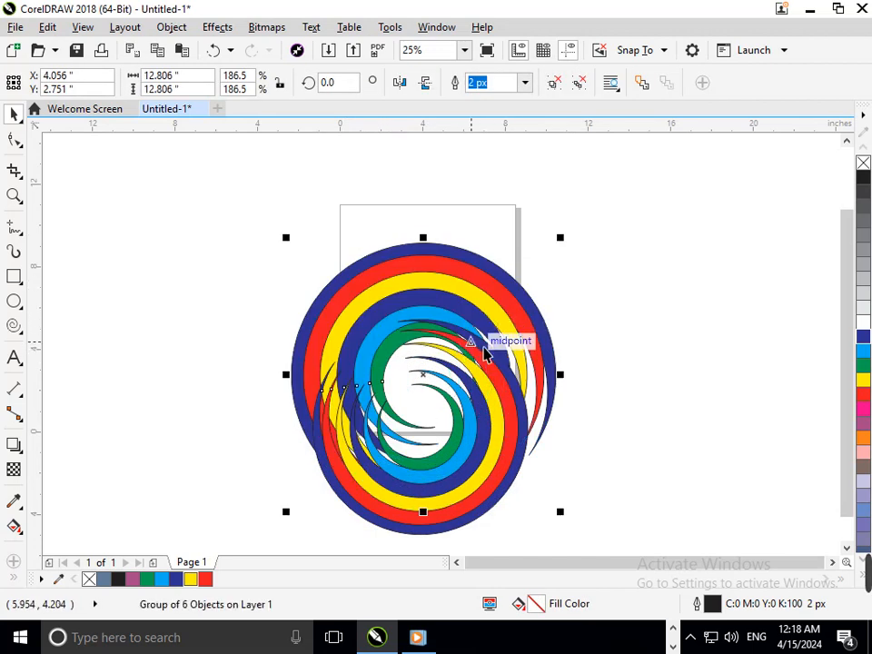
{"action": "left_click_drag", "start_coordinate": [476, 343], "coordinate": [471, 241]}
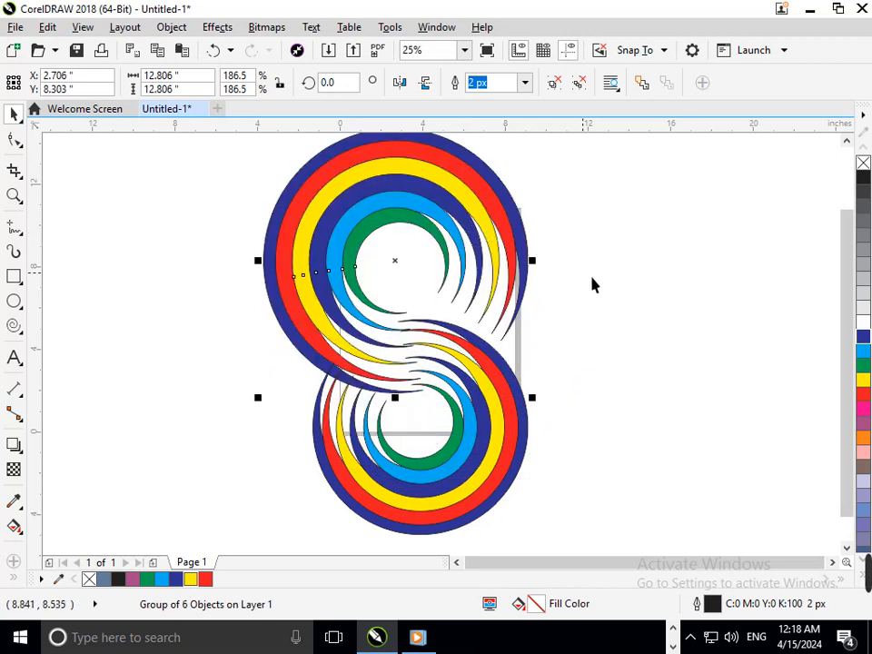
- Delete the smaller lower crescent group
{"action": "left_click", "coordinate": [595, 353]}
{"action": "left_click", "coordinate": [477, 447]}
{"action": "key", "text": "Delete"}
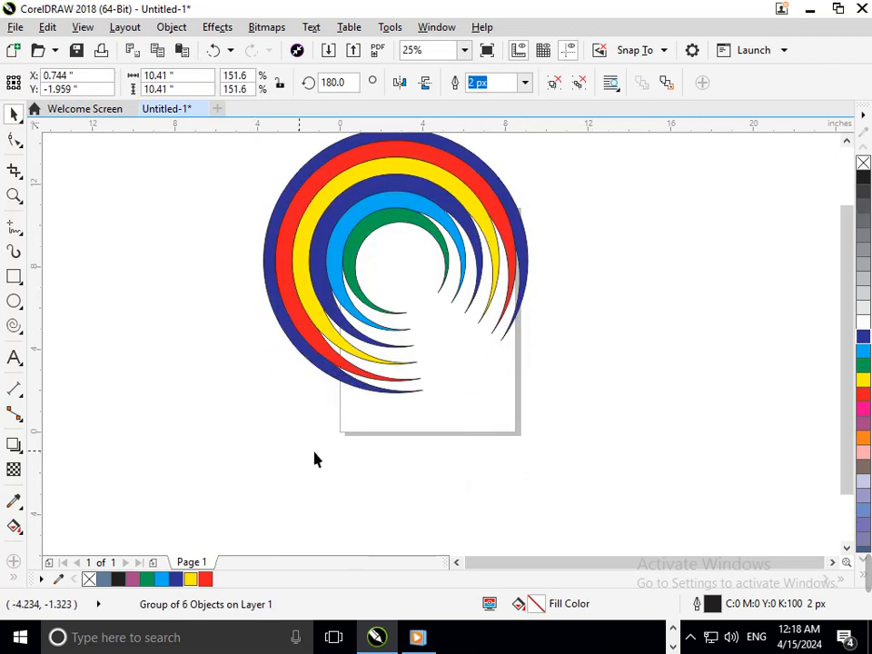
- Create a vertically mirrored copy of the large crescent group directly below it and mirror the copy horizontally
{"action": "scroll", "coordinate": [465, 342], "scroll_direction": "down", "scroll_amount": 1}
{"action": "left_click_drag", "start_coordinate": [264, 159], "coordinate": [582, 475]}
{"action": "left_click_drag", "start_coordinate": [428, 194], "coordinate": [417, 473]}
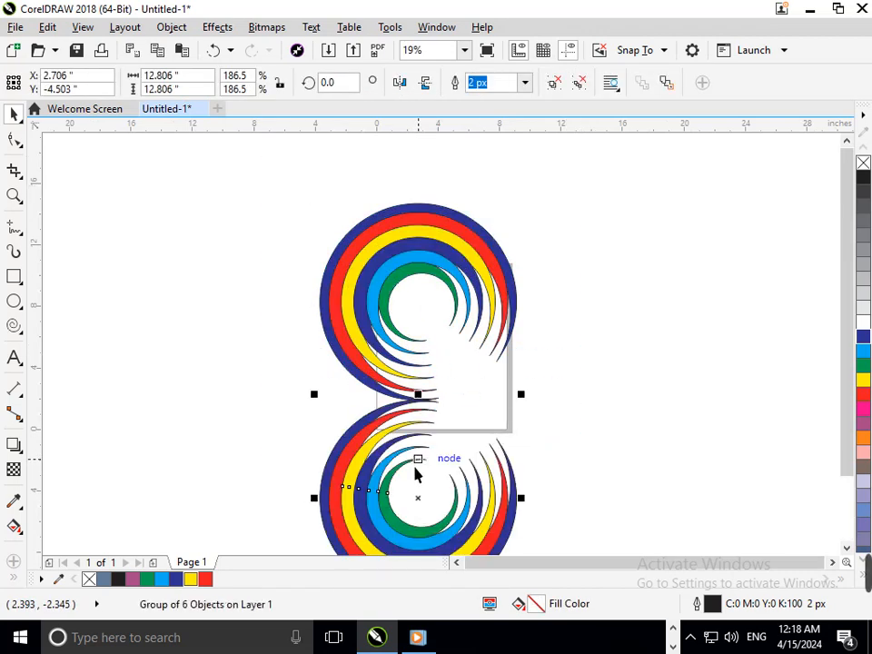
{"action": "left_click", "coordinate": [401, 88]}
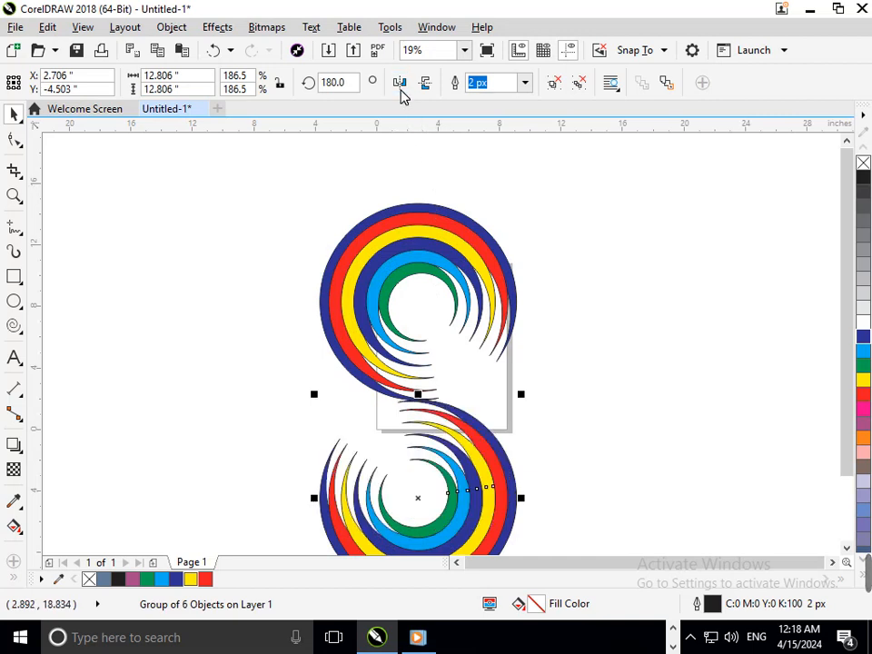
- Move the lower crescent group up to about X 2.77, Y -0.671 inches so its tips interlock with the upper group
{"action": "left_click", "coordinate": [476, 498], "text": "ctrl"}
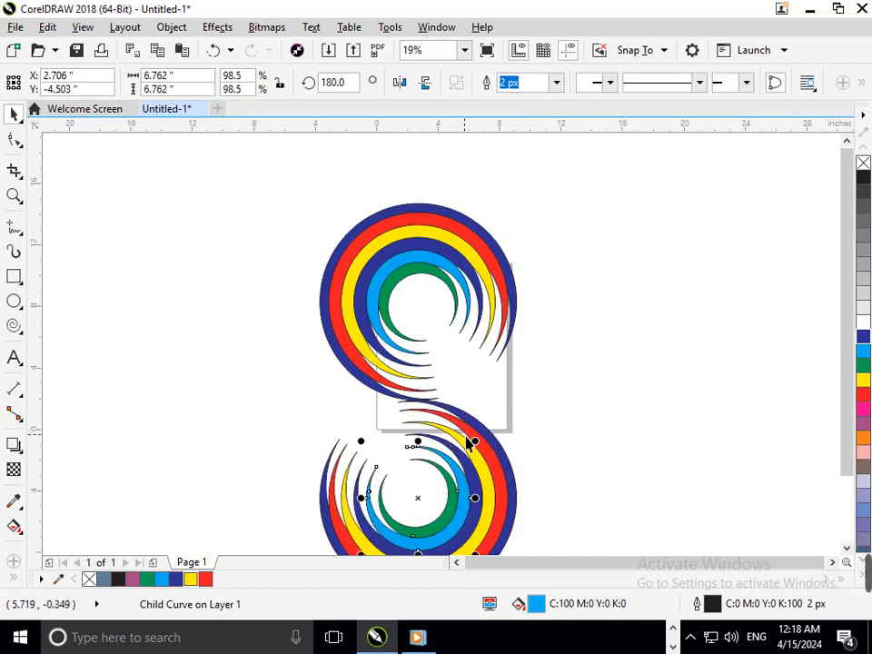
{"action": "left_click_drag", "start_coordinate": [468, 443], "coordinate": [506, 460]}
{"action": "left_click", "coordinate": [624, 414]}
- Nudge the lower crescent group to X 2.92, Y -0.481 inches to align its crescents with the upper group
{"action": "key", "text": "F3"}
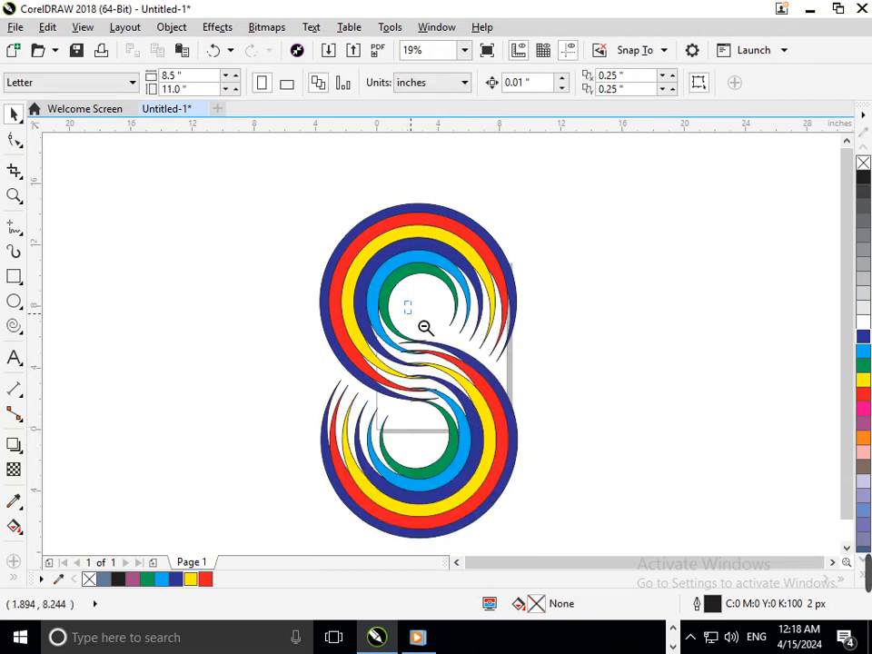
{"action": "key", "text": "F2"}
{"action": "left_click_drag", "start_coordinate": [357, 258], "coordinate": [565, 467]}
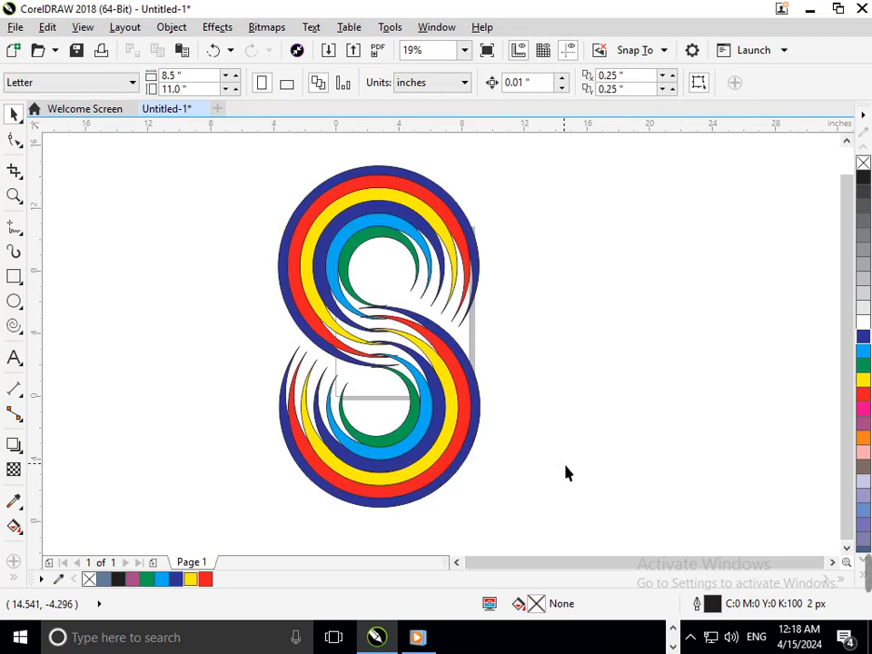
{"action": "left_click", "coordinate": [462, 432]}
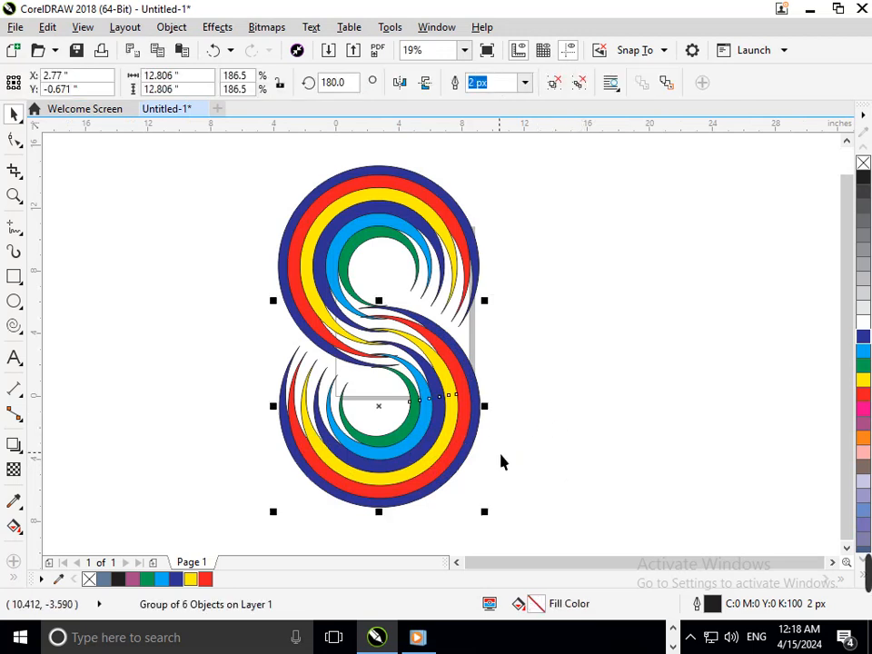
{"action": "key", "text": "Right"}
{"action": "key", "text": "Right"}
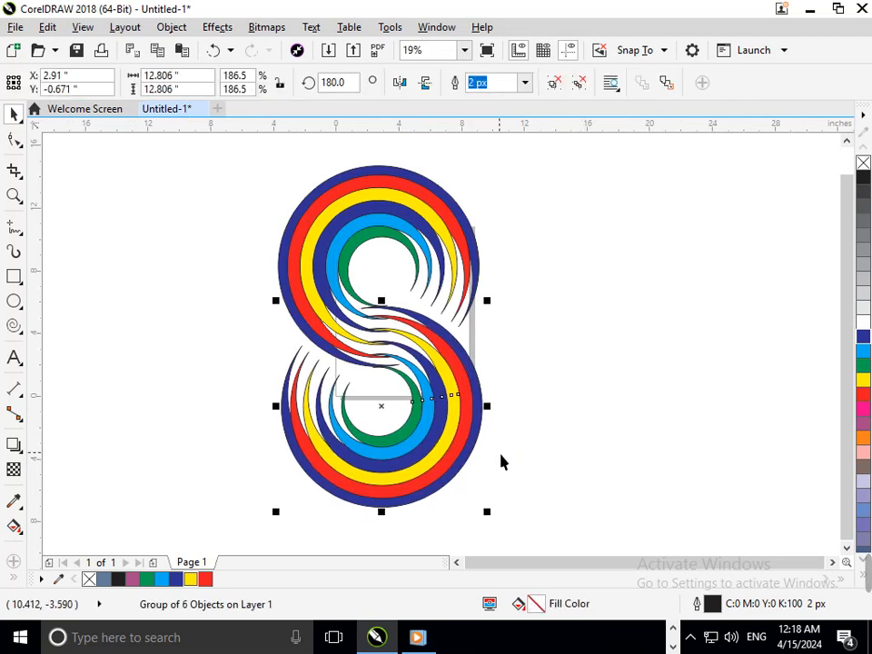
{"action": "key", "text": "Right"}
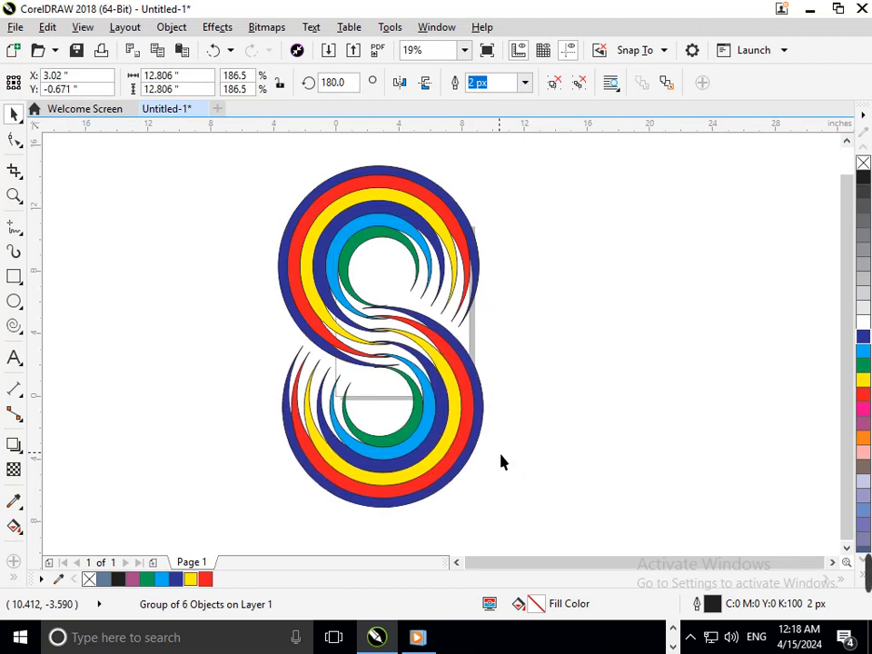
{"action": "key", "text": "Left"}
{"action": "key", "text": "Up"}
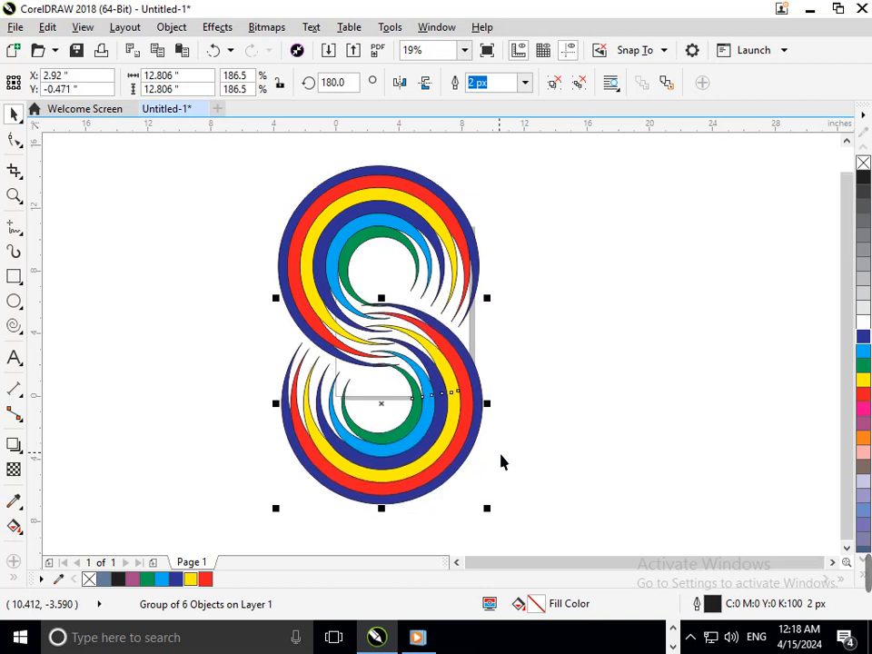
{"action": "key", "text": "Down"}
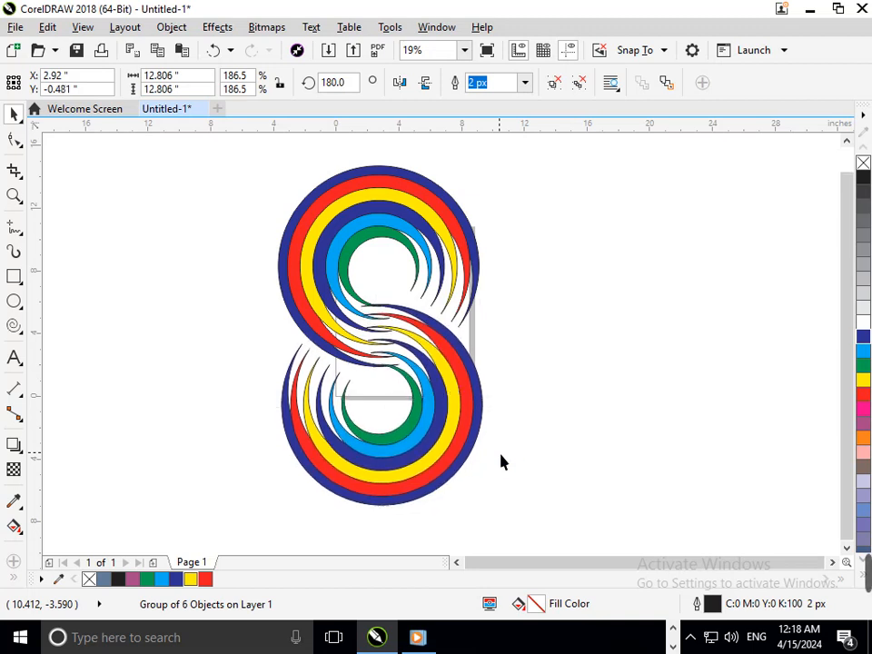
{"action": "left_click", "coordinate": [623, 386]}
- Move both crescent groups together off the page into the empty workspace to its left and deselect them
{"action": "scroll", "coordinate": [375, 346], "scroll_direction": "down", "scroll_amount": 1}
{"action": "left_click_drag", "start_coordinate": [338, 240], "coordinate": [588, 515]}
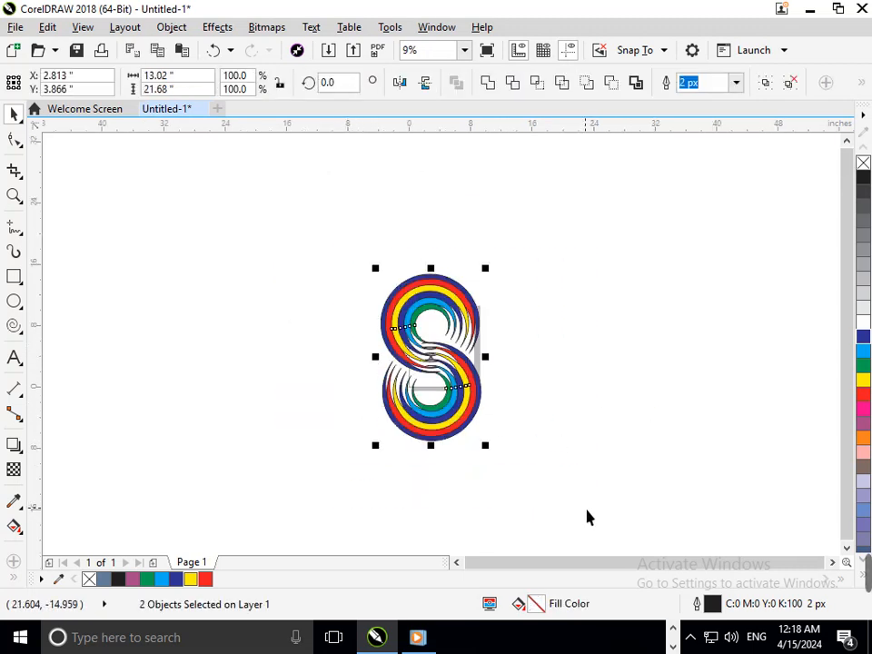
{"action": "left_click", "coordinate": [547, 460]}
{"action": "left_click_drag", "start_coordinate": [473, 380], "coordinate": [166, 297]}
{"action": "left_click", "coordinate": [228, 315]}
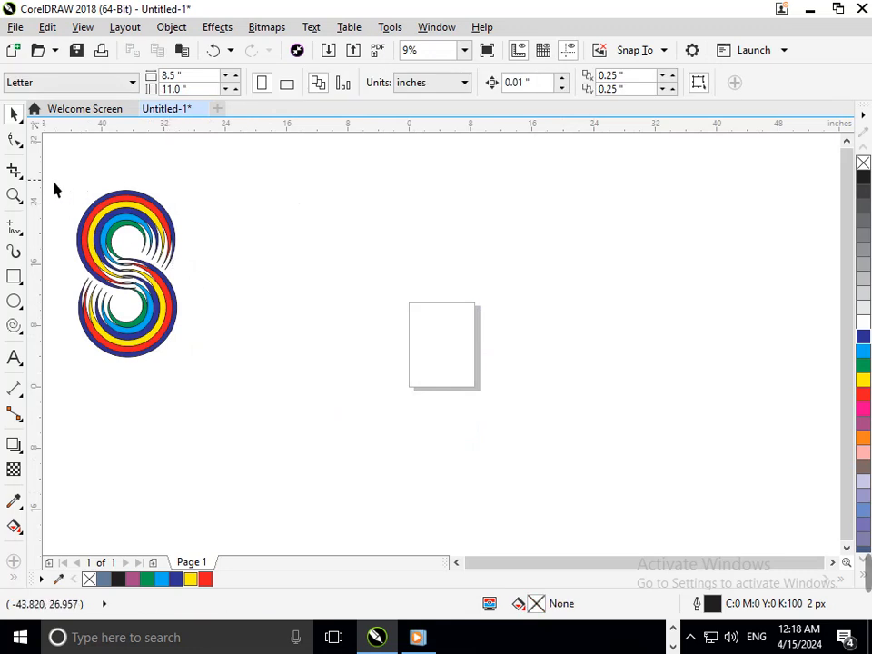
{"action": "key", "text": "z"}
{"action": "left_click_drag", "start_coordinate": [50, 181], "coordinate": [209, 382]}
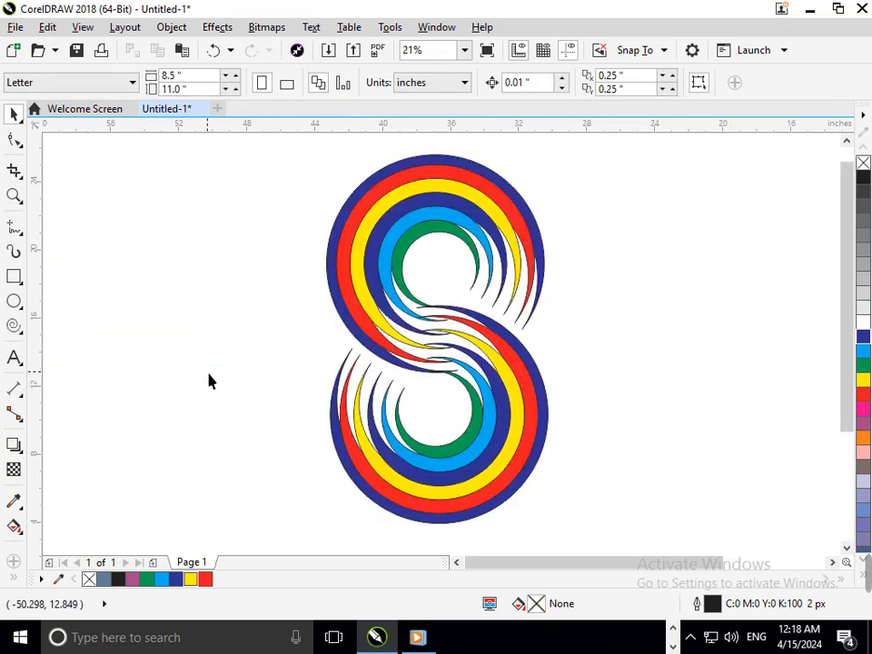
{"action": "key", "text": "F3"}
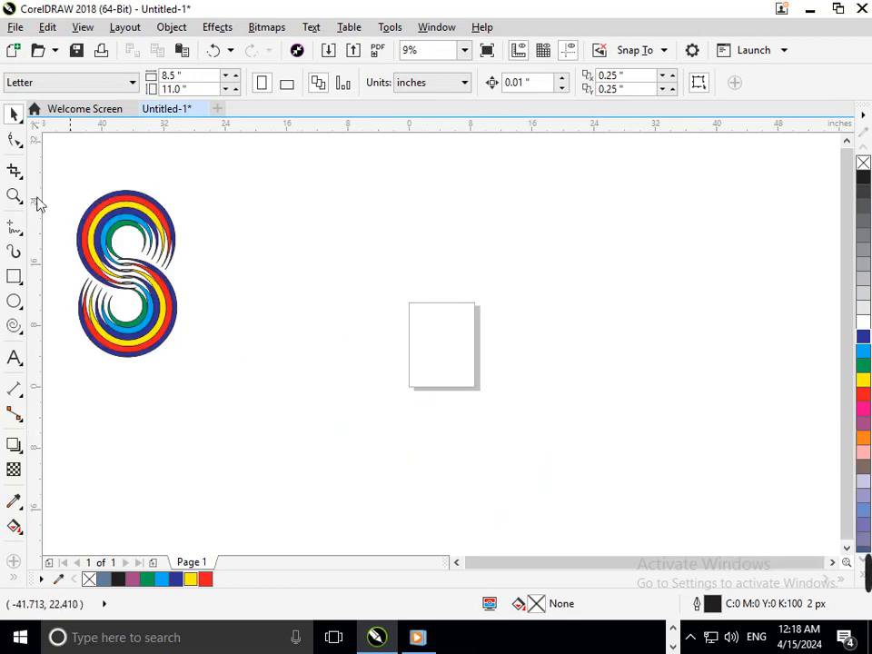
{"action": "key", "text": "z"}
{"action": "left_click_drag", "start_coordinate": [51, 168], "coordinate": [205, 383]}
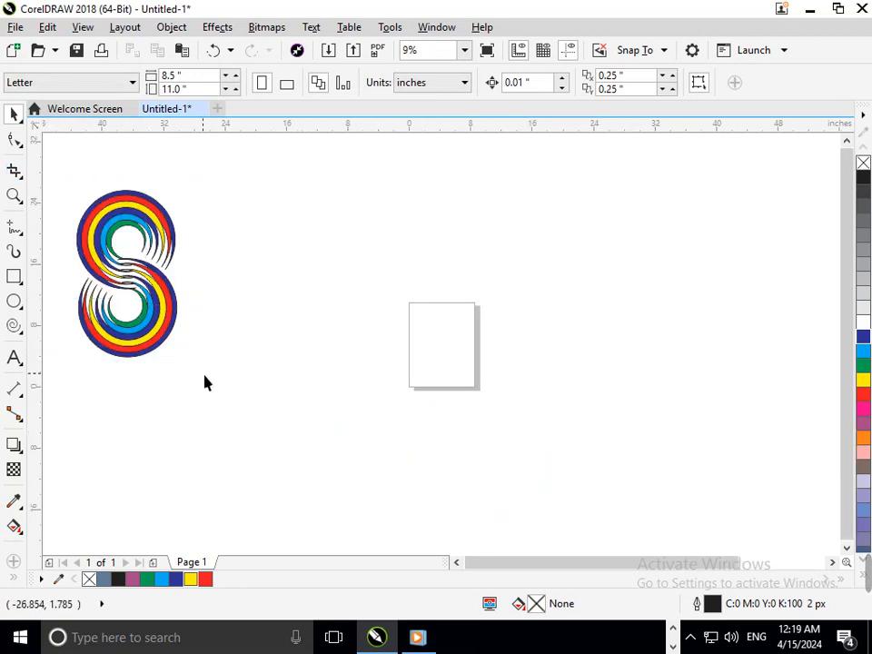